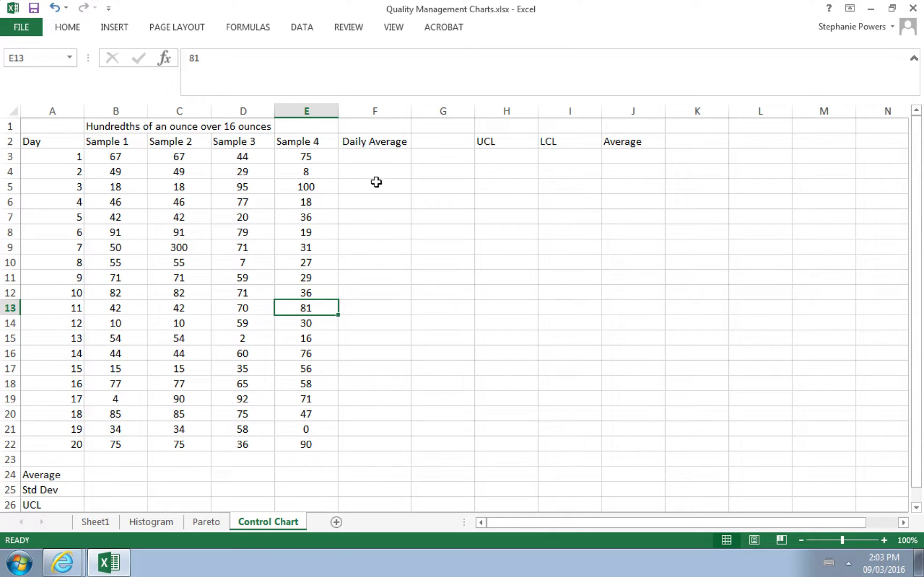
- Calculate the Daily Average in F3 with =AVERAGE(B3:E3) and fill the formula down through F22
{"action": "left_click", "coordinate": [368, 157]}
{"action": "type", "text": "="}
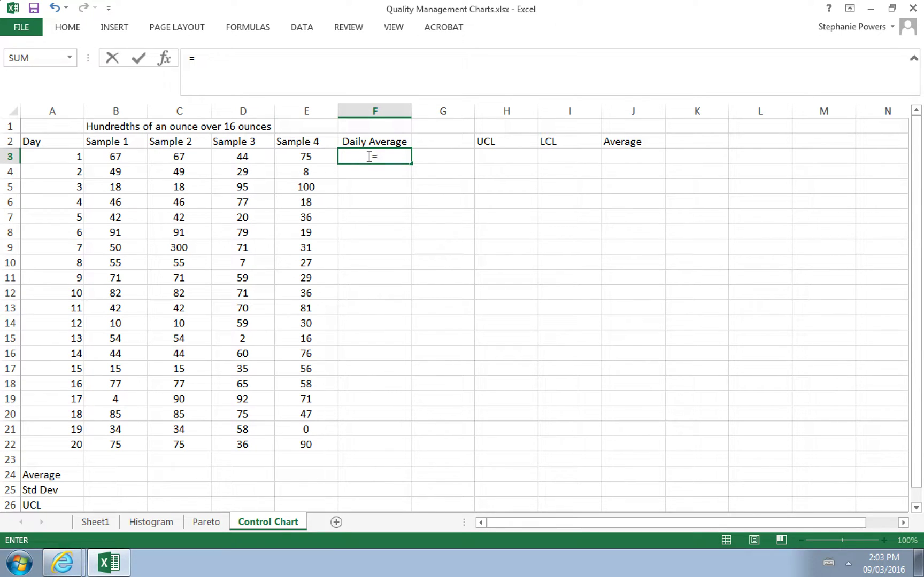
{"action": "type", "text": "avera"}
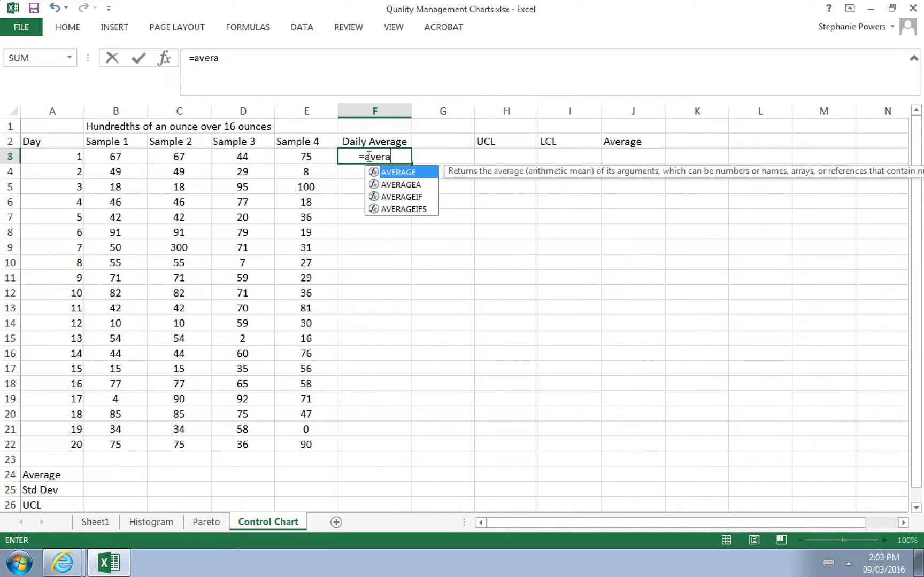
{"action": "type", "text": "ge("}
{"action": "left_click_drag", "start_coordinate": [128, 155], "coordinate": [290, 159]}
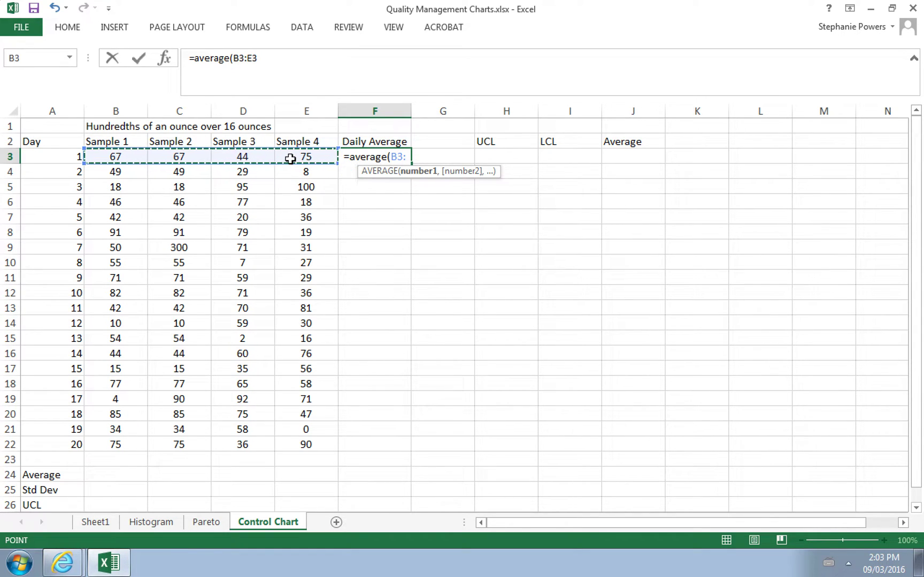
{"action": "type", "text": ")"}
{"action": "key", "text": "Return"}
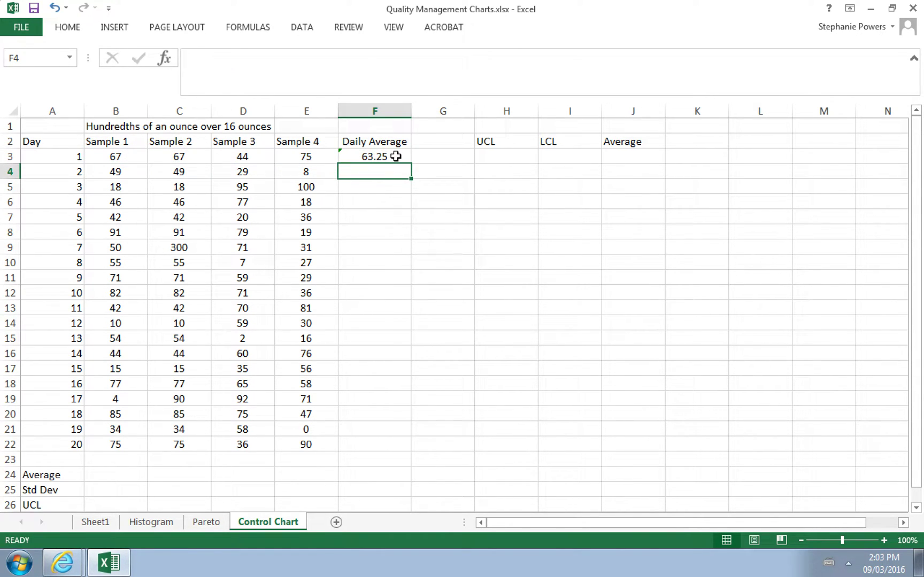
{"action": "left_click", "coordinate": [396, 156]}
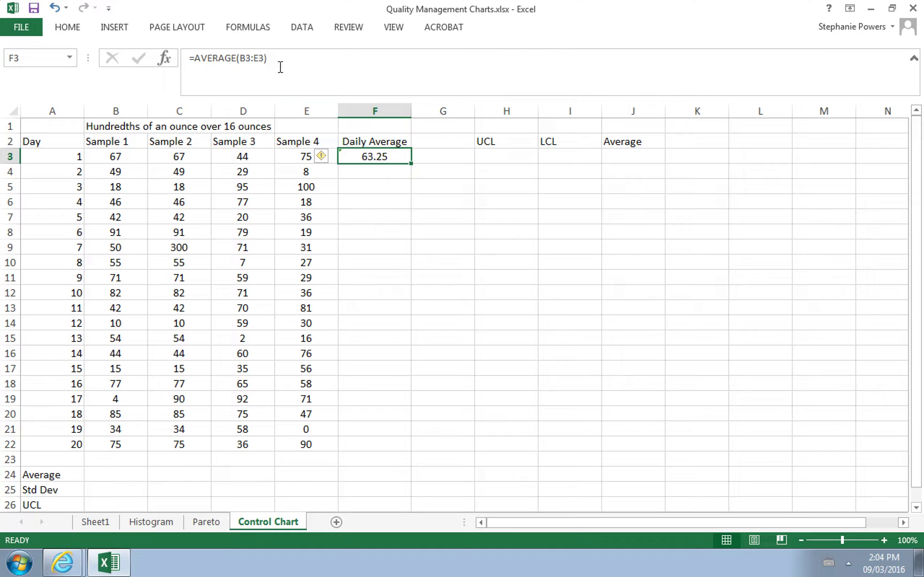
{"action": "left_click_drag", "start_coordinate": [411, 164], "coordinate": [426, 453]}
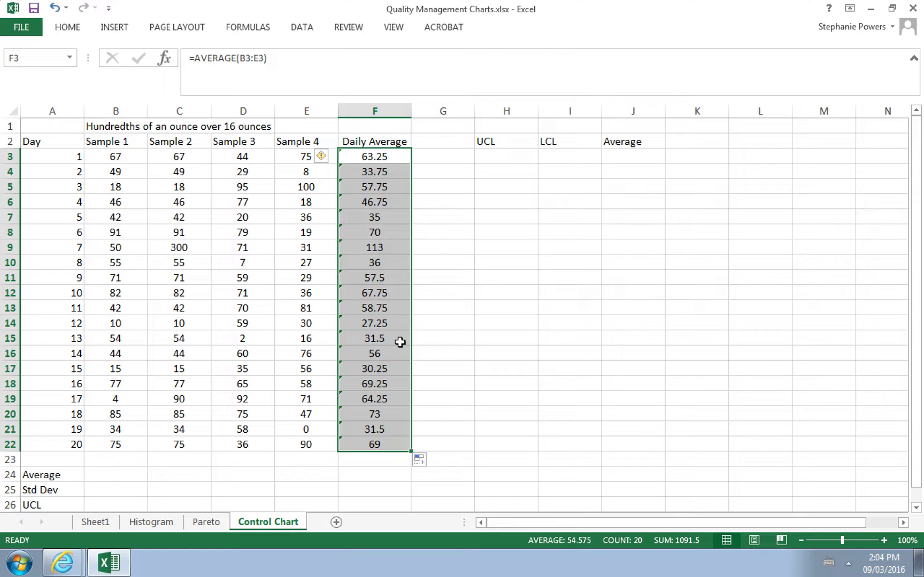
- Calculate the overall average of the daily averages in B24 with =AVERAGE(F3:F22)
{"action": "left_click", "coordinate": [114, 474]}
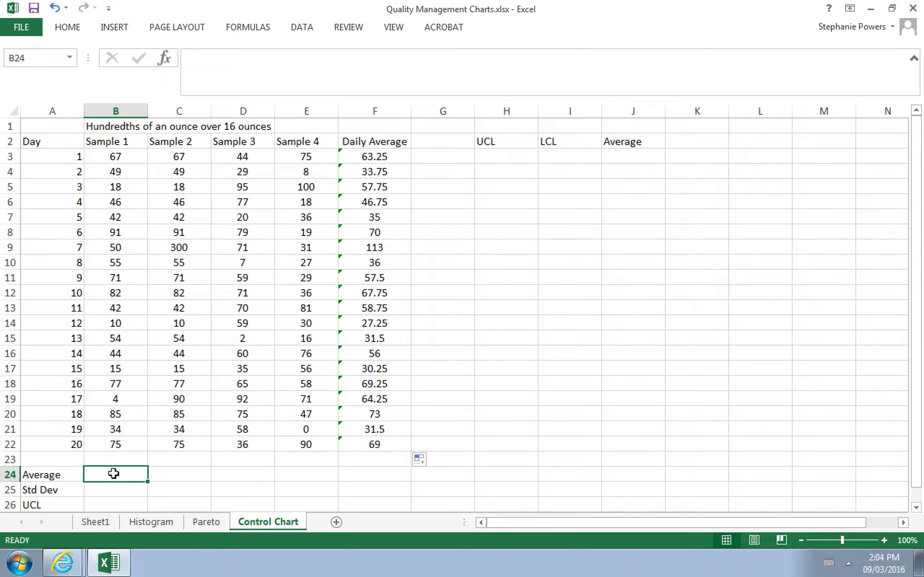
{"action": "type", "text": "=av"}
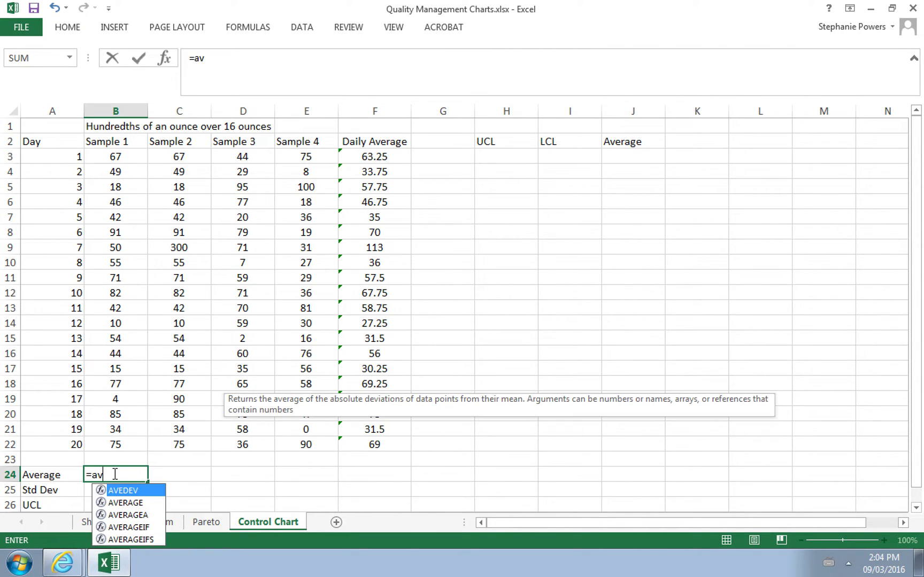
{"action": "type", "text": "erage("}
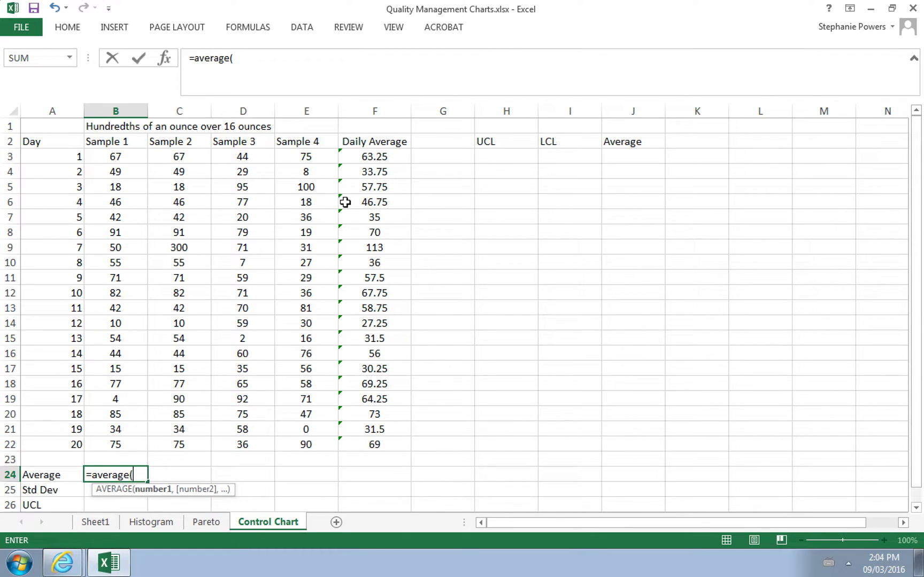
{"action": "left_click_drag", "start_coordinate": [377, 156], "coordinate": [375, 446]}
{"action": "type", "text": ")"}
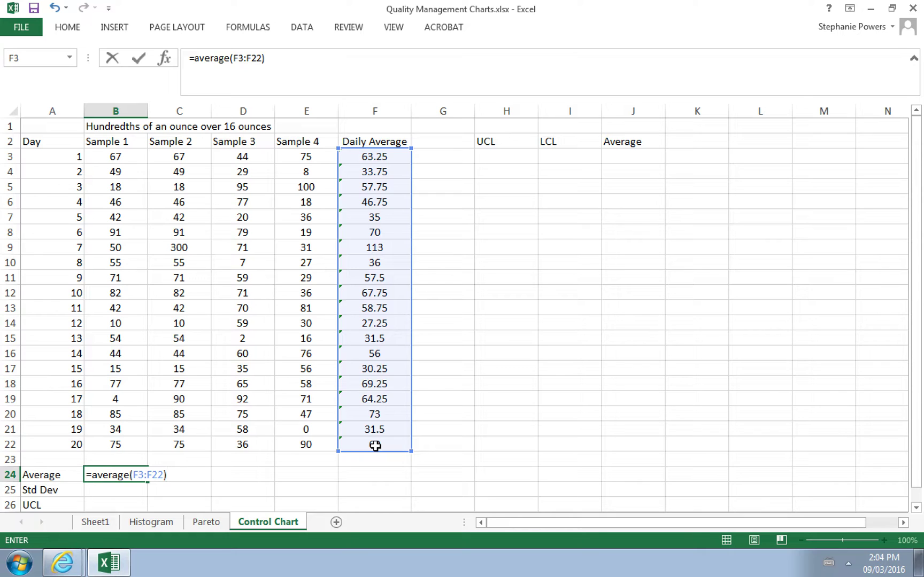
{"action": "key", "text": "Return"}
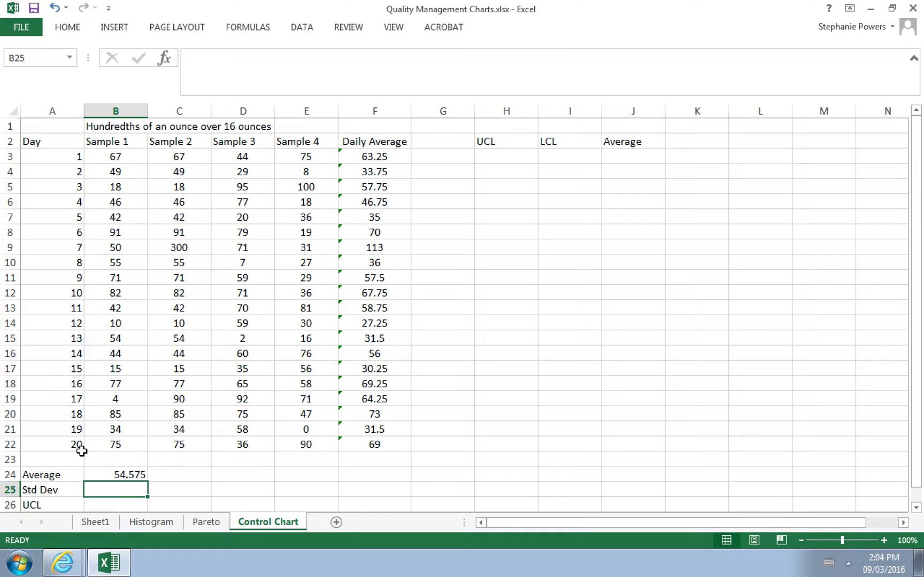
- Calculate the standard deviation of the daily averages in B25 with =STDEV(F3:F22)
{"action": "type", "text": "=st"}
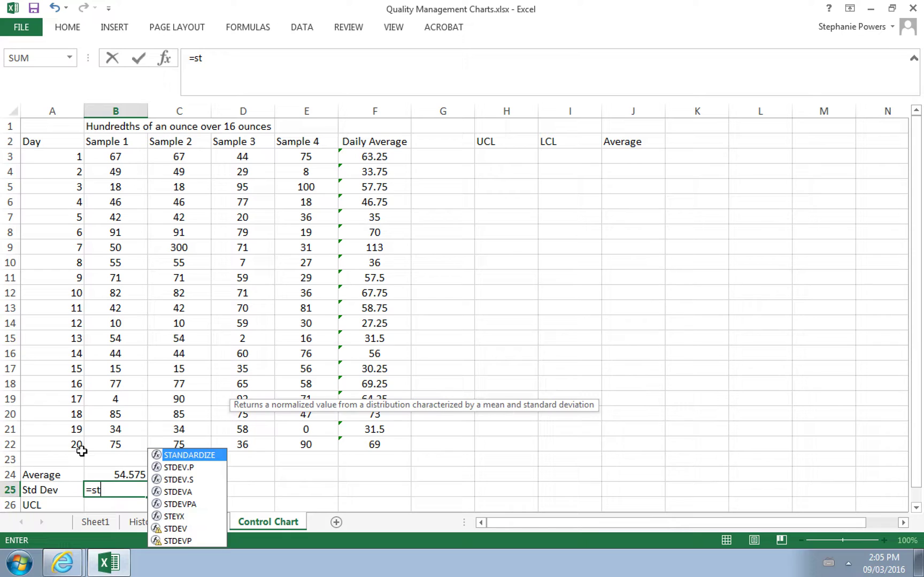
{"action": "type", "text": "dev("}
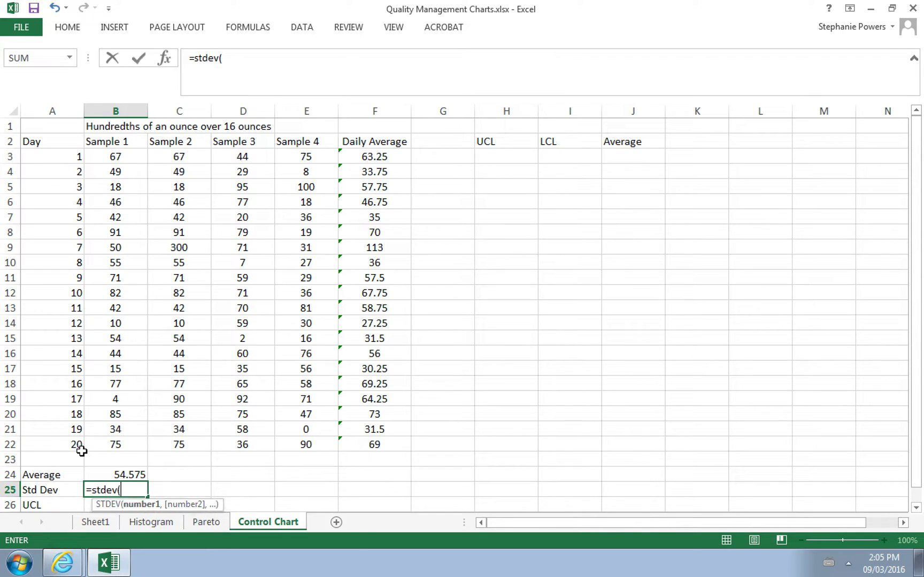
{"action": "left_click_drag", "start_coordinate": [379, 154], "coordinate": [388, 439]}
{"action": "type", "text": ")"}
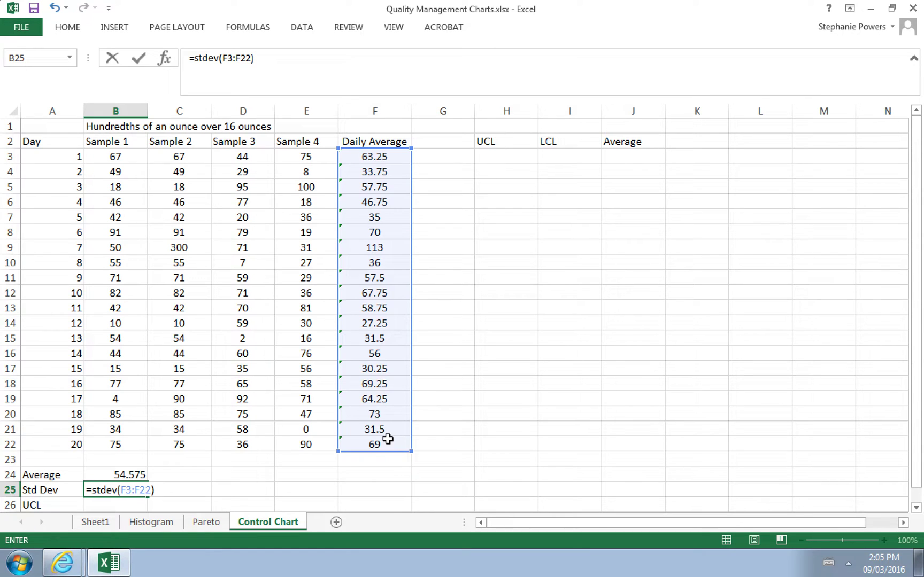
{"action": "key", "text": "Return"}
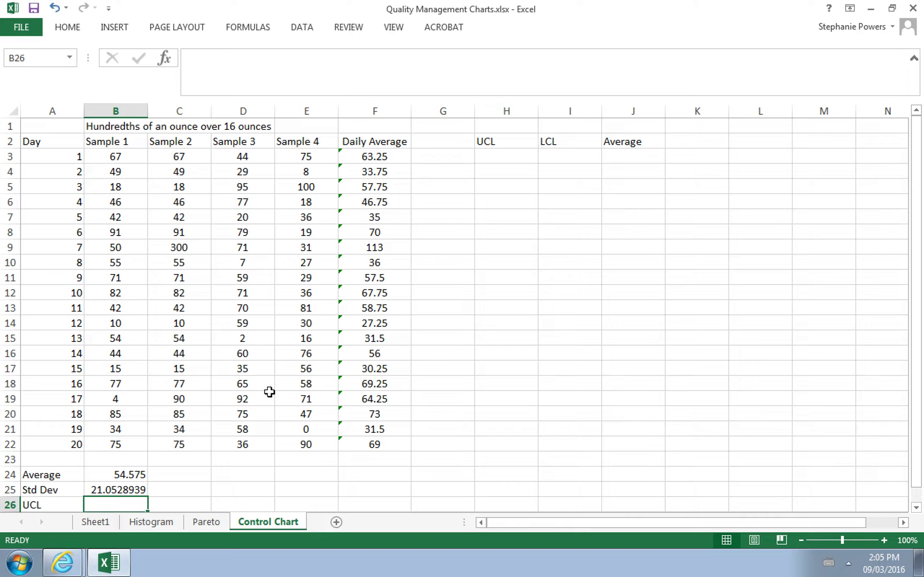
- Calculate the upper control limit in B26 as the average plus three standard deviations, =B24+3*B25
{"action": "scroll", "coordinate": [269, 392], "scroll_direction": "down", "scroll_amount": 2}
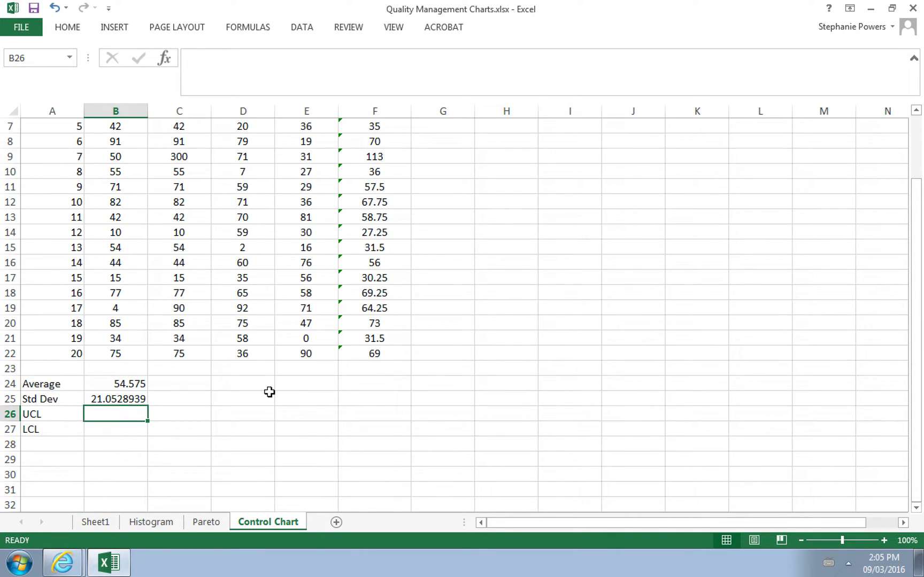
{"action": "type", "text": "="}
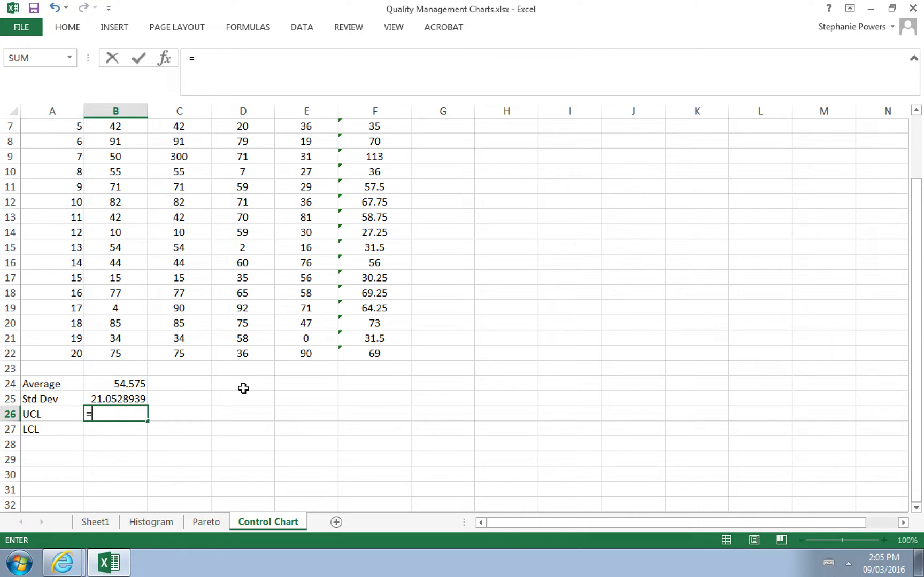
{"action": "left_click", "coordinate": [110, 384]}
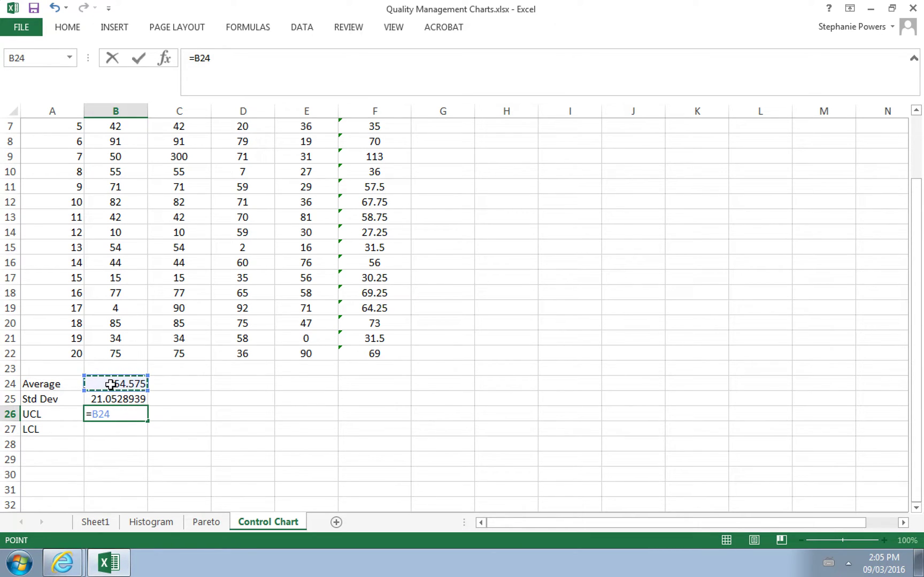
{"action": "type", "text": "+"}
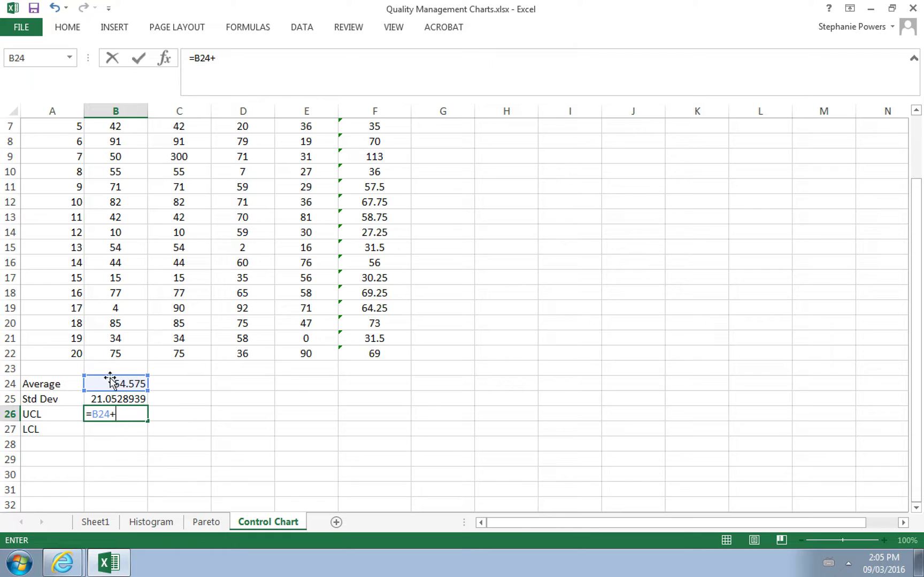
{"action": "type", "text": "3*"}
{"action": "left_click", "coordinate": [103, 396]}
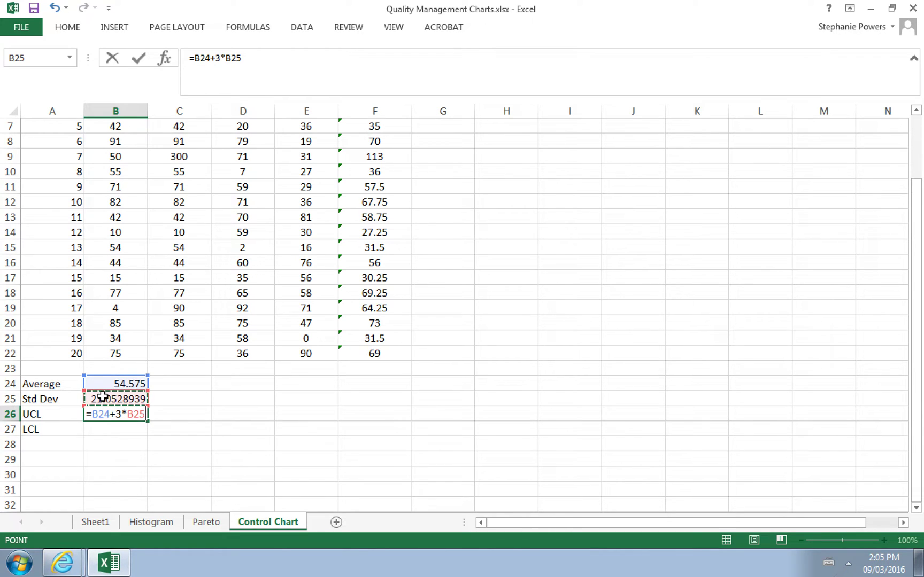
{"action": "key", "text": "Return"}
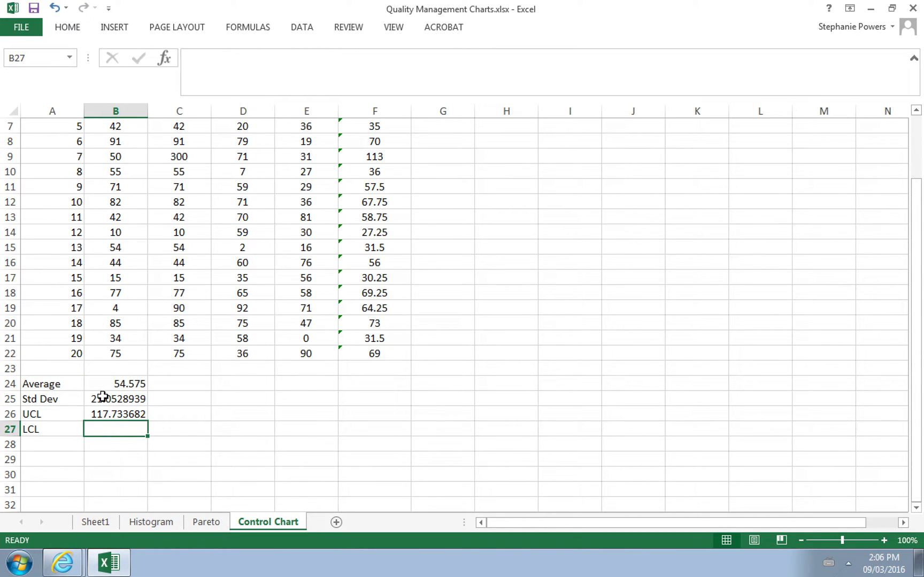
- Calculate the lower control limit in B27 as the average minus three standard deviations, =B24-3*B25
{"action": "type", "text": "="}
{"action": "left_click", "coordinate": [102, 384]}
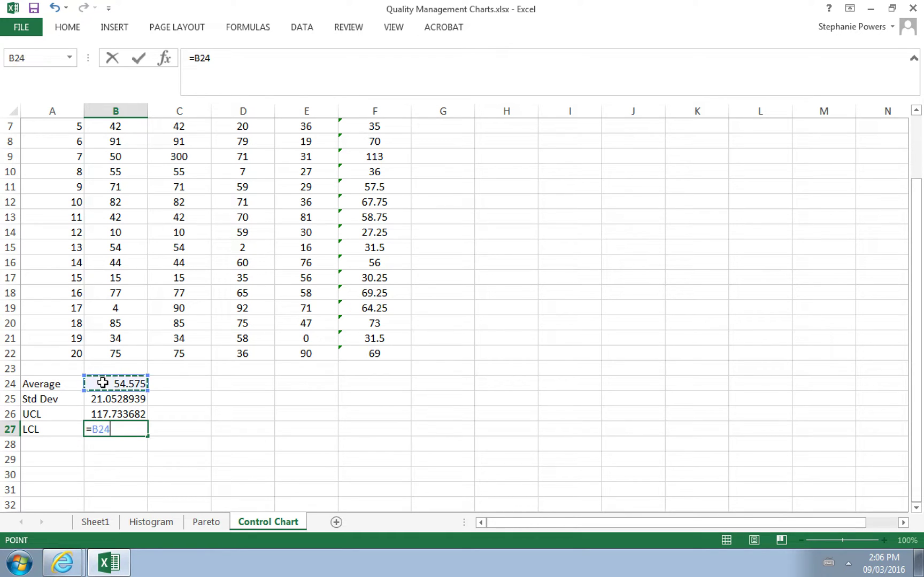
{"action": "type", "text": "-3*"}
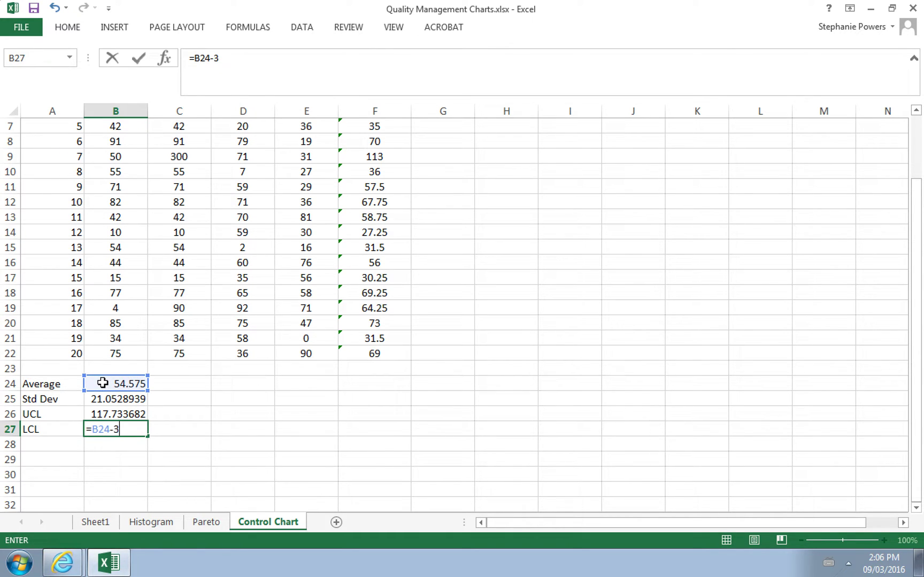
{"action": "left_click", "coordinate": [105, 401]}
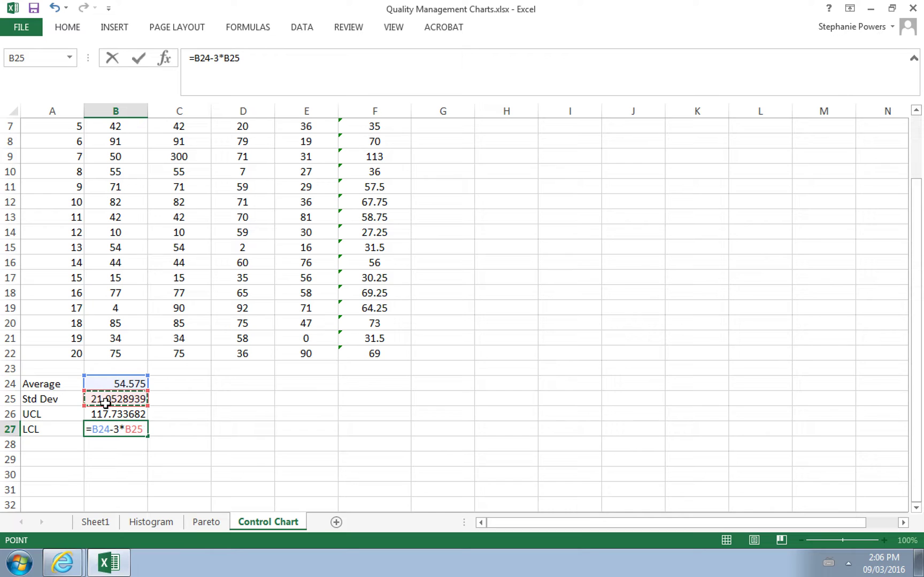
{"action": "key", "text": "Return"}
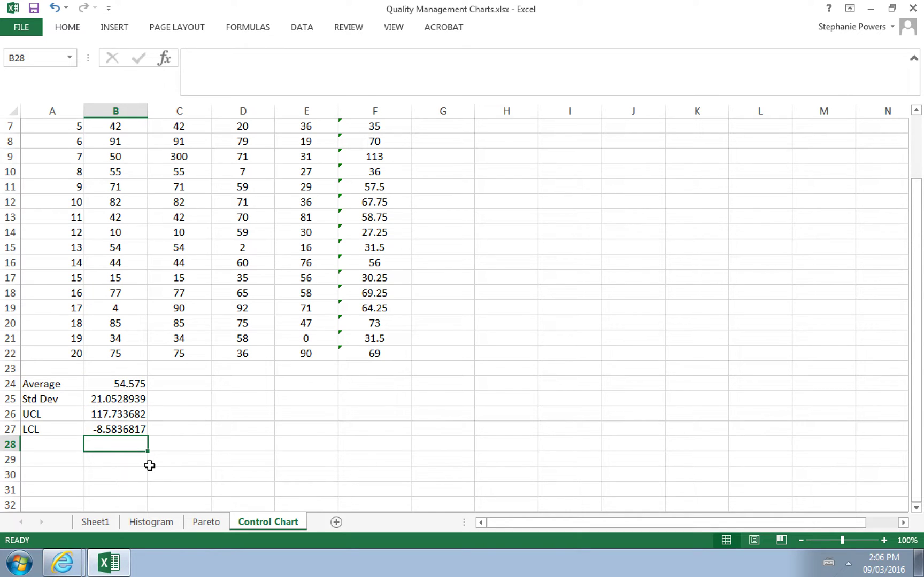
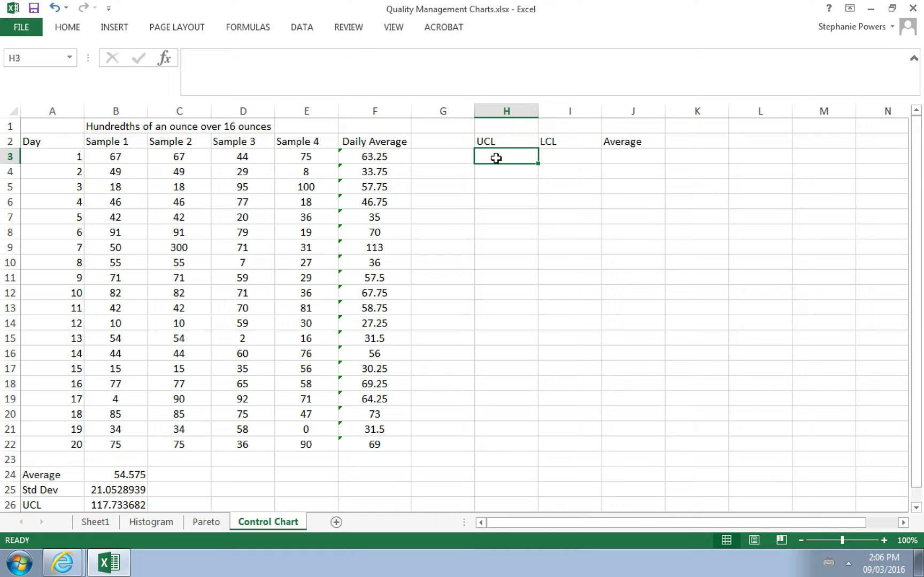
- Link the first cell of the UCL column, H3, to the calculated upper control limit with =B26
{"action": "type", "text": "="}
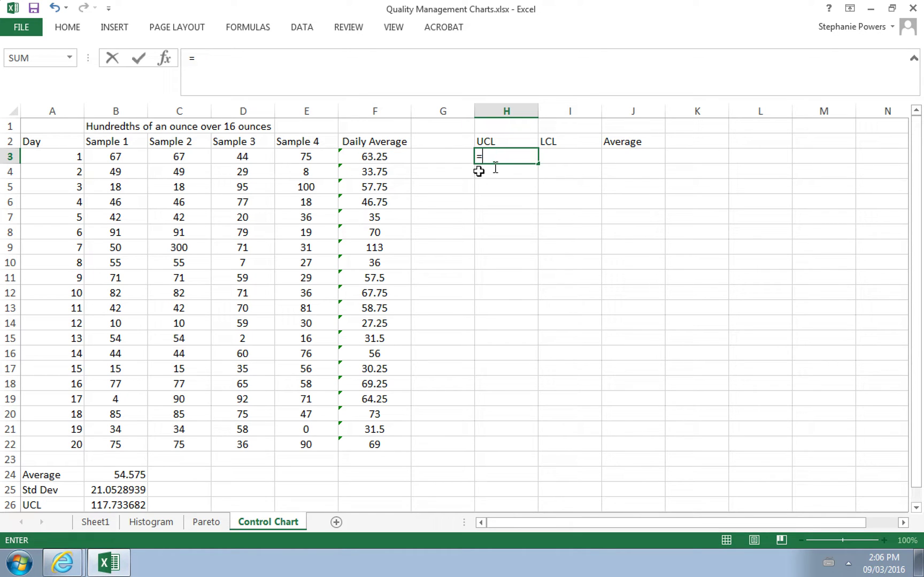
{"action": "scroll", "coordinate": [111, 480], "scroll_direction": "down", "scroll_amount": 1}
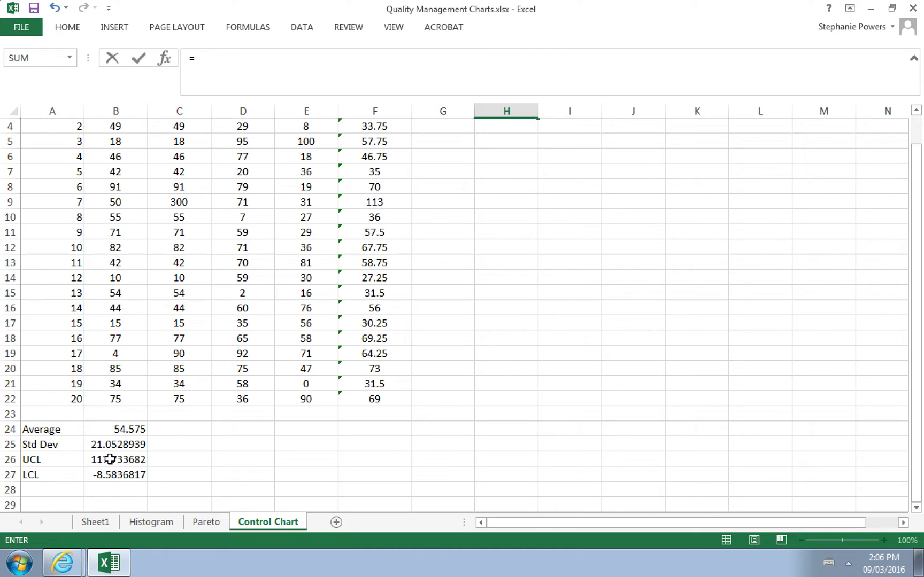
{"action": "left_click", "coordinate": [109, 459]}
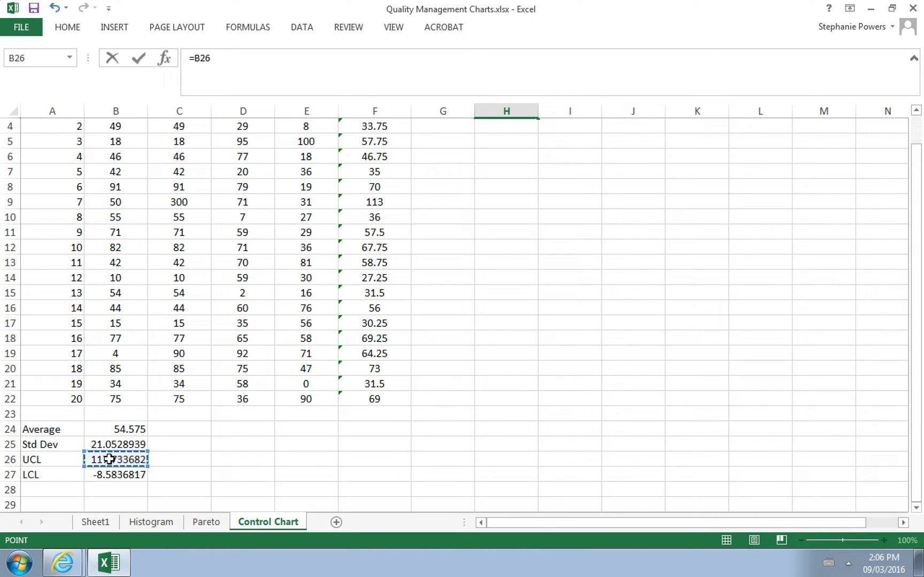
{"action": "key", "text": "Return"}
{"action": "scroll", "coordinate": [268, 353], "scroll_direction": "up", "scroll_amount": 1}
- Change the H3 formula to the absolute reference =$B$26 and fill it down the UCL column through H22
{"action": "left_click", "coordinate": [486, 154]}
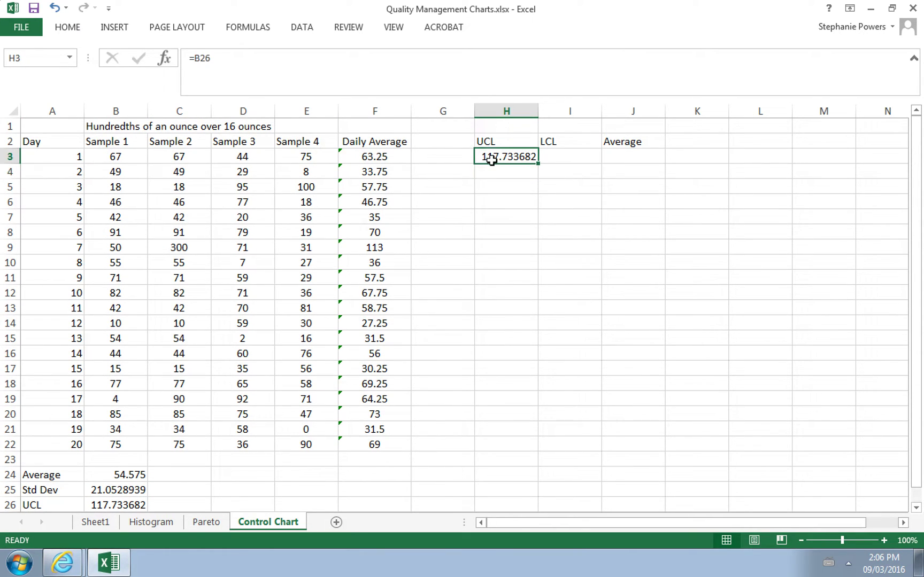
{"action": "left_click", "coordinate": [194, 57]}
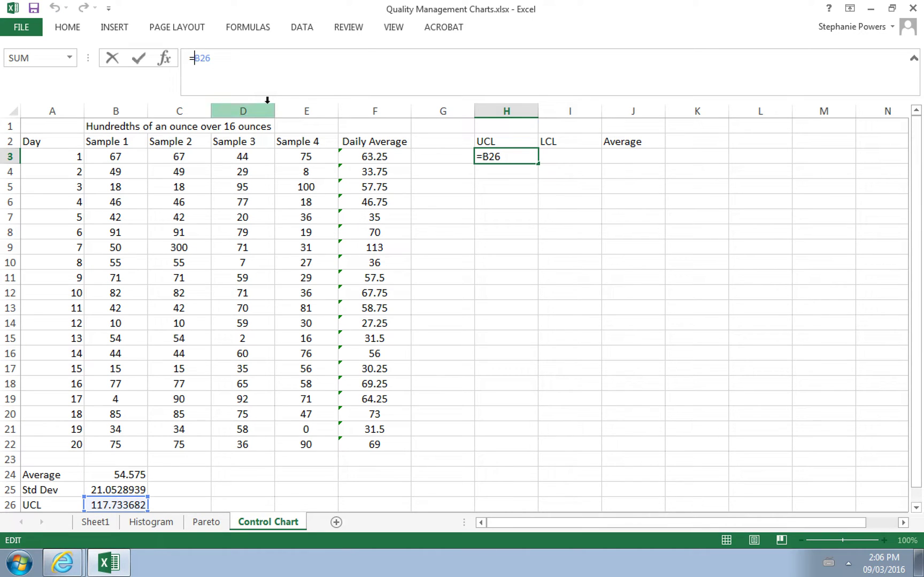
{"action": "type", "text": "$B$"}
{"action": "key", "text": "Return"}
{"action": "left_click", "coordinate": [488, 157]}
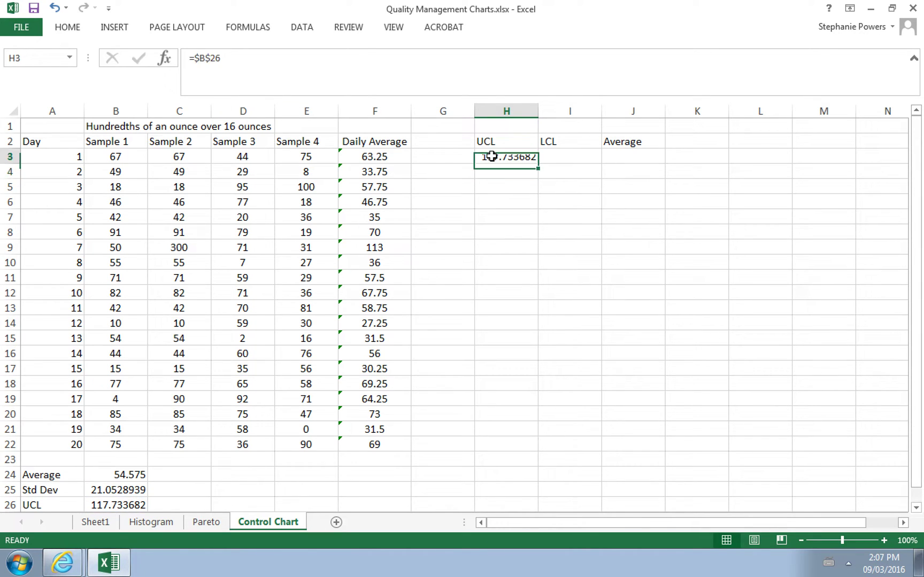
{"action": "left_click_drag", "start_coordinate": [537, 163], "coordinate": [535, 451]}
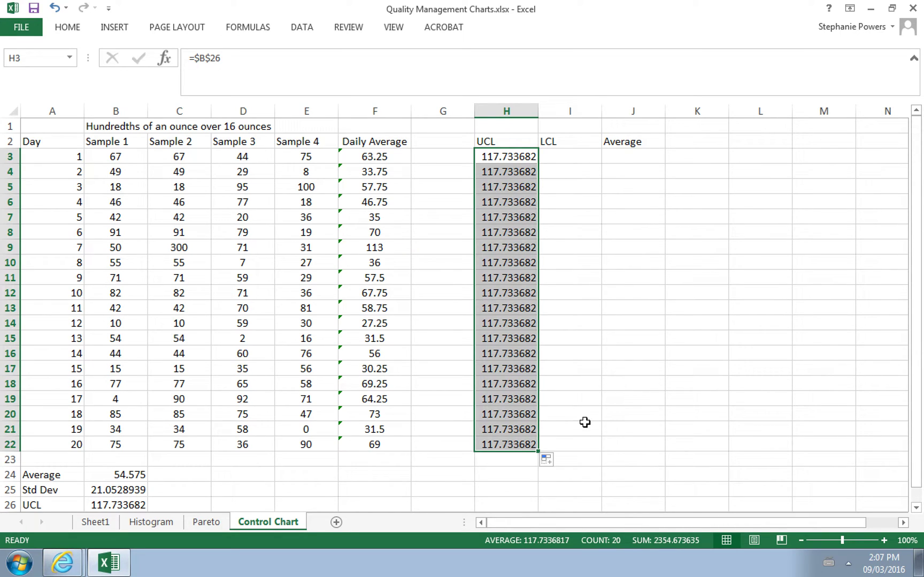
- Enter =$B$27 in I3 for the LCL column and fill the formula down through I22
{"action": "left_click", "coordinate": [562, 155]}
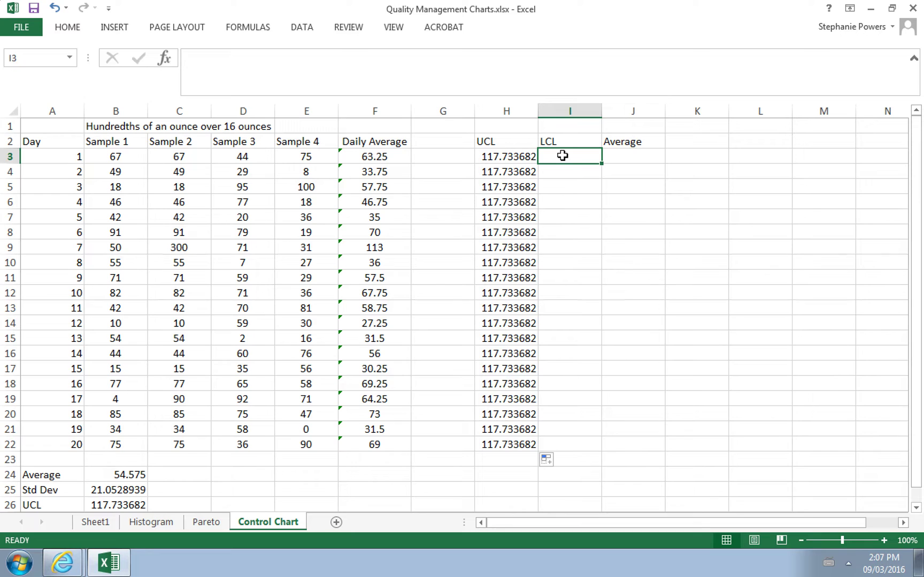
{"action": "type", "text": "="}
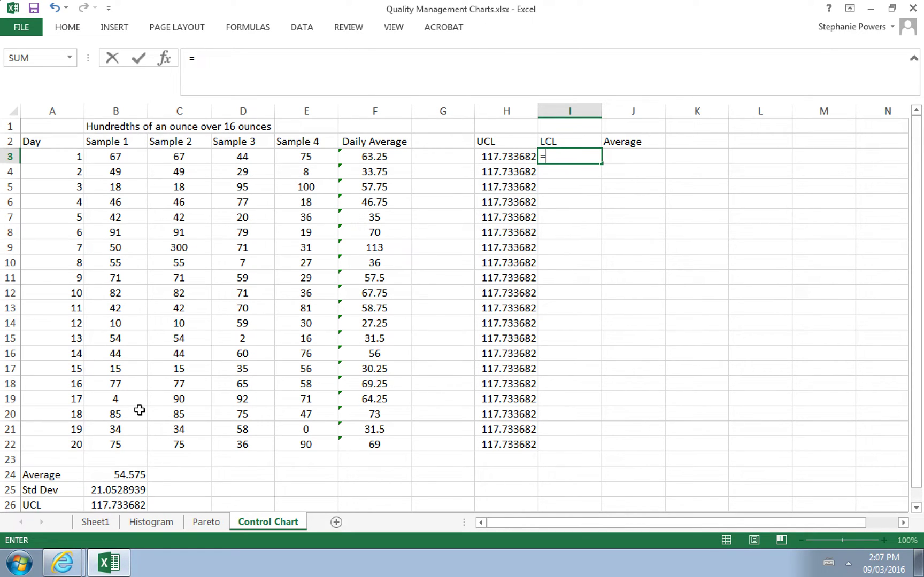
{"action": "scroll", "coordinate": [140, 423], "scroll_direction": "down", "scroll_amount": 2}
{"action": "left_click", "coordinate": [114, 429]}
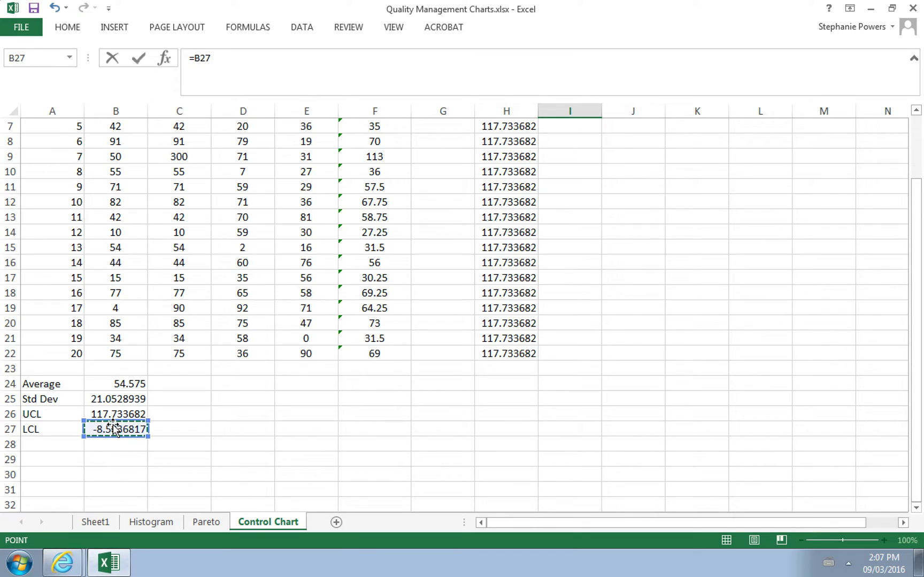
{"action": "scroll", "coordinate": [113, 425], "scroll_direction": "up", "scroll_amount": 2}
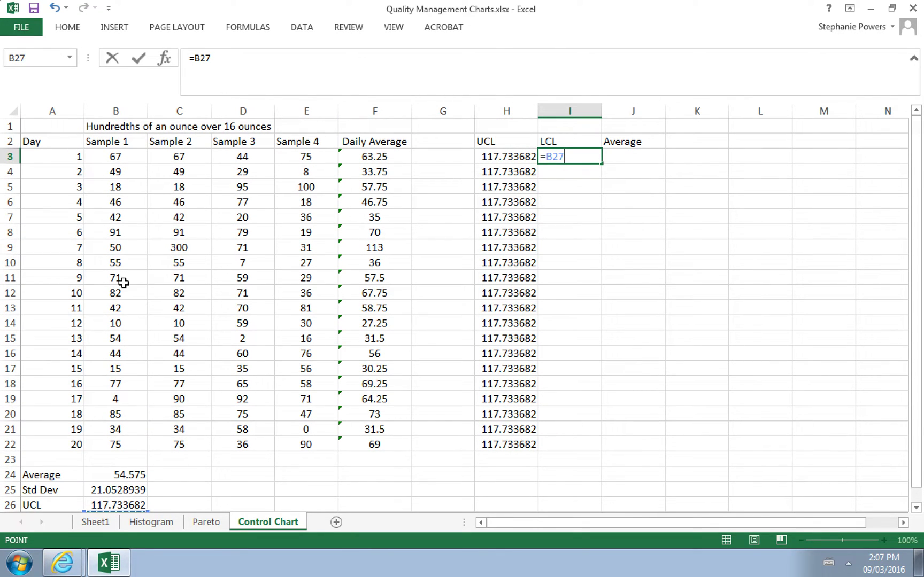
{"action": "left_click", "coordinate": [195, 57]}
{"action": "type", "text": "$"}
{"action": "key", "text": "Right"}
{"action": "type", "text": "$"}
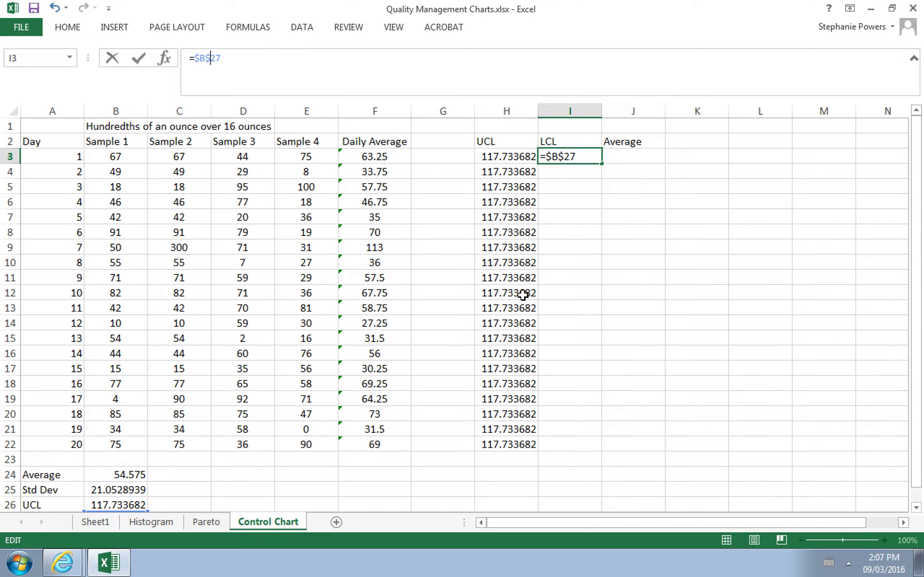
{"action": "key", "text": "Return"}
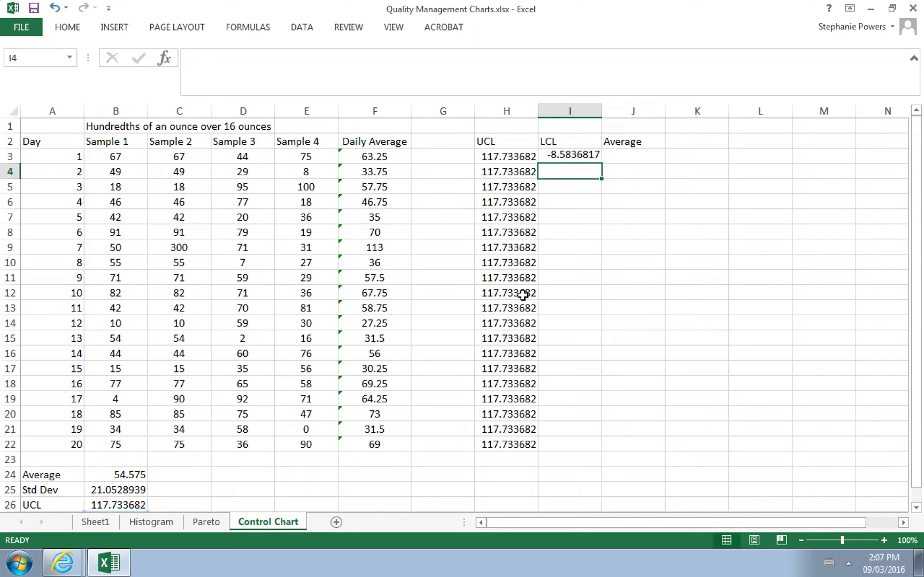
{"action": "left_click", "coordinate": [583, 155]}
{"action": "left_click_drag", "start_coordinate": [602, 164], "coordinate": [598, 447]}
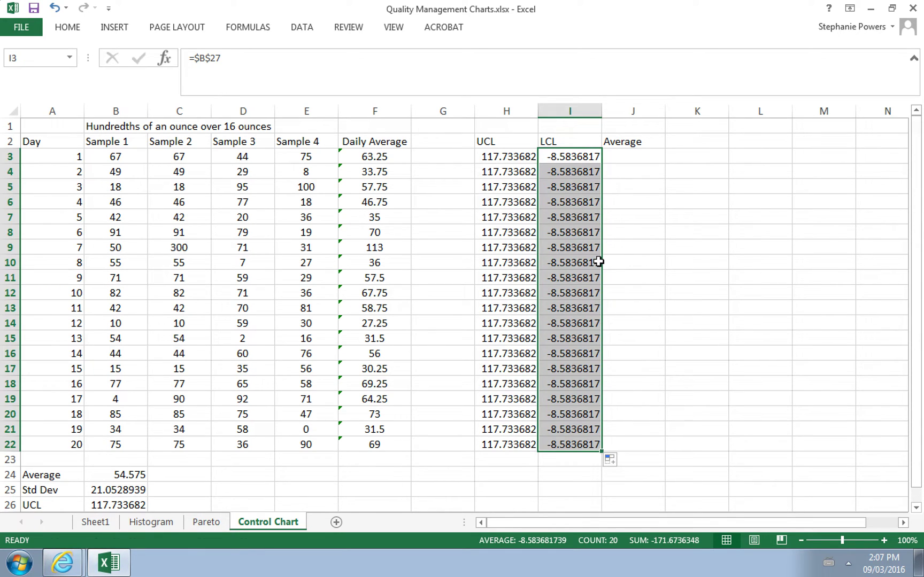
- Enter =$B$24 in J3 for the Average column and fill the formula down through J22
{"action": "left_click", "coordinate": [636, 155]}
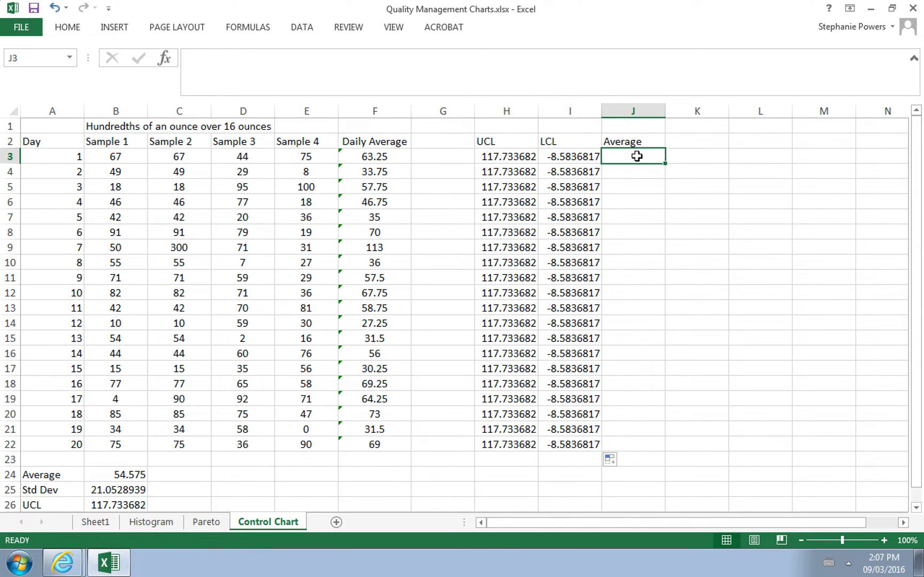
{"action": "type", "text": "="}
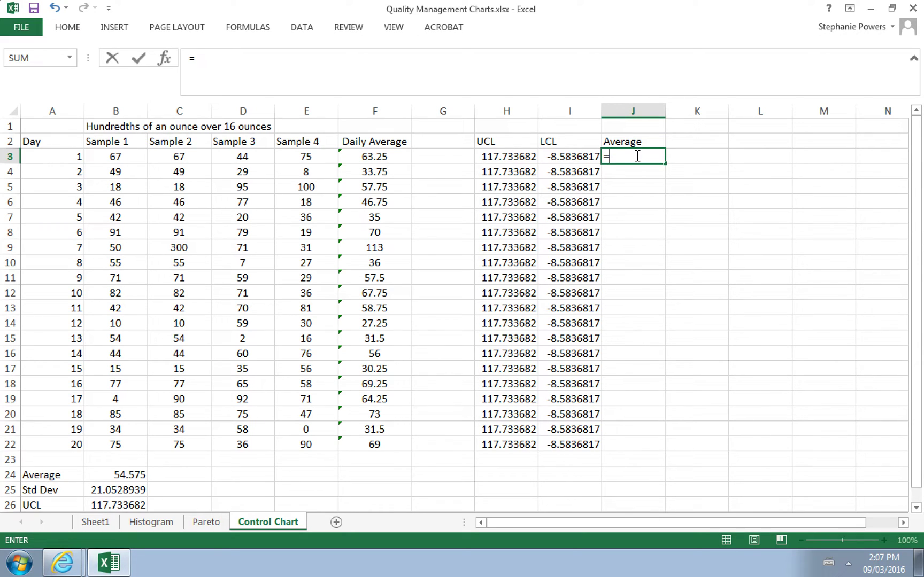
{"action": "left_click", "coordinate": [121, 475]}
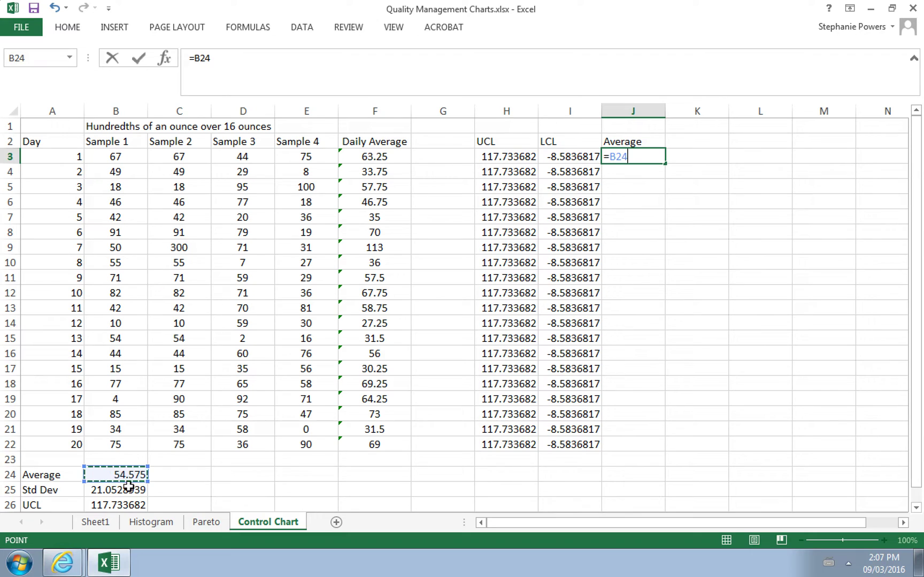
{"action": "left_click", "coordinate": [196, 58]}
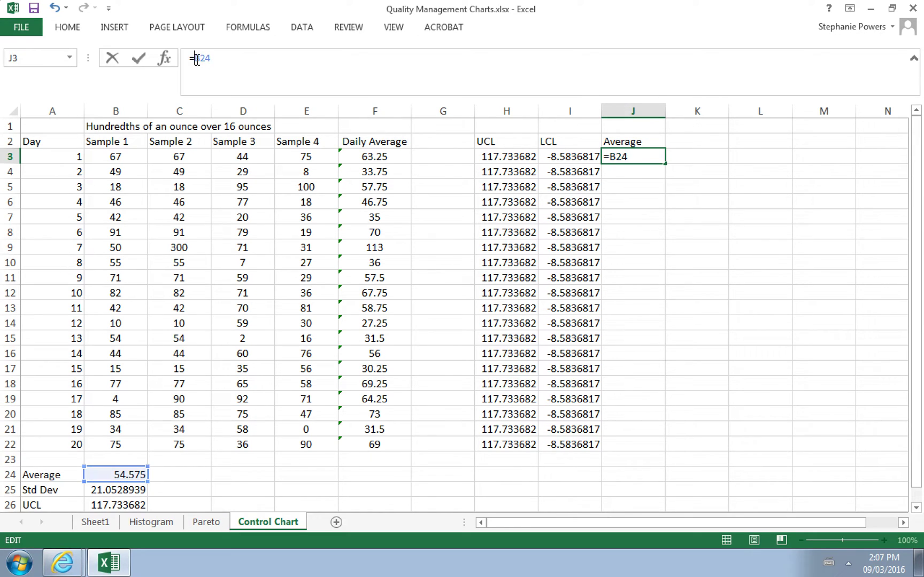
{"action": "type", "text": "$"}
{"action": "key", "text": "Right"}
{"action": "type", "text": "$"}
{"action": "key", "text": "Return"}
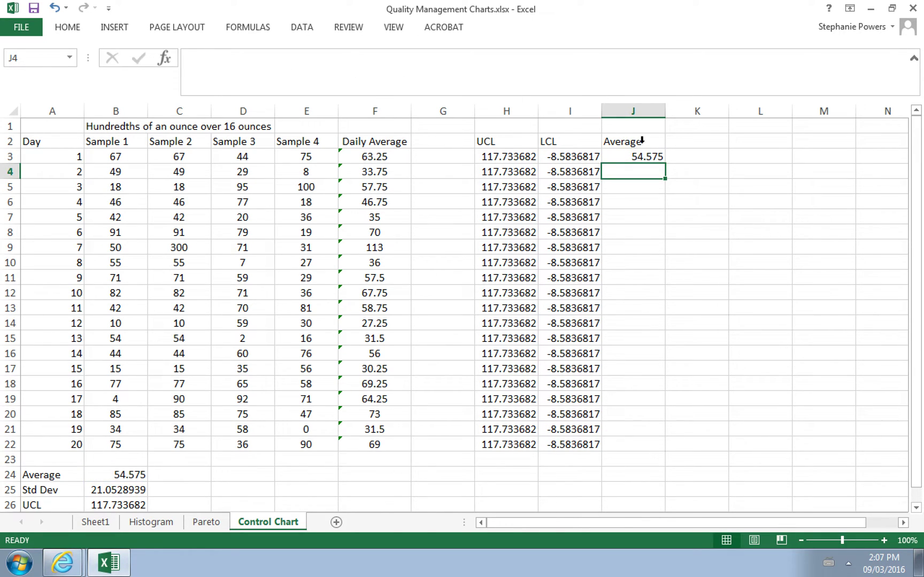
{"action": "left_click", "coordinate": [642, 156]}
{"action": "left_click_drag", "start_coordinate": [666, 164], "coordinate": [672, 454]}
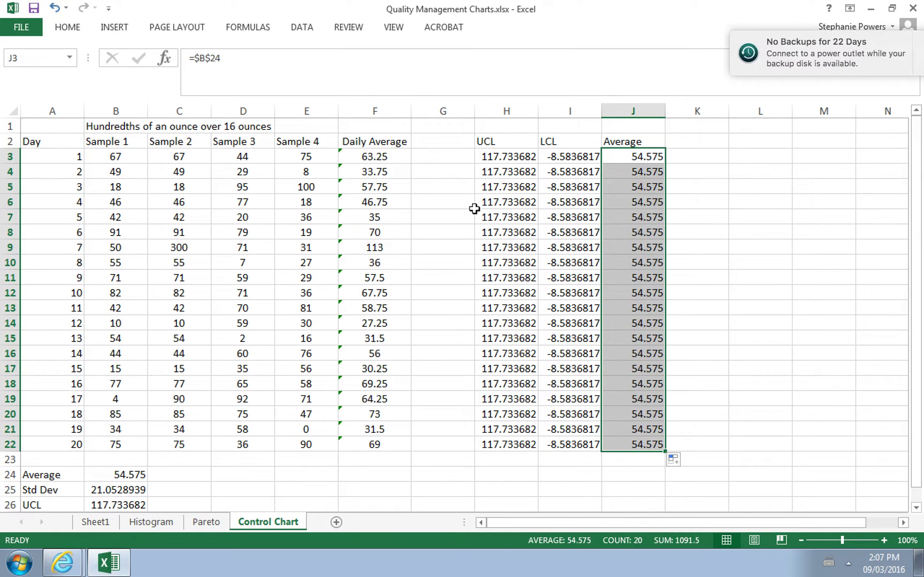
- Insert a 2-D line chart from F2:J22 and enlarge it across about columns C to M, over rows 1 to 24
{"action": "left_click", "coordinate": [381, 156]}
{"action": "left_click", "coordinate": [885, 55]}
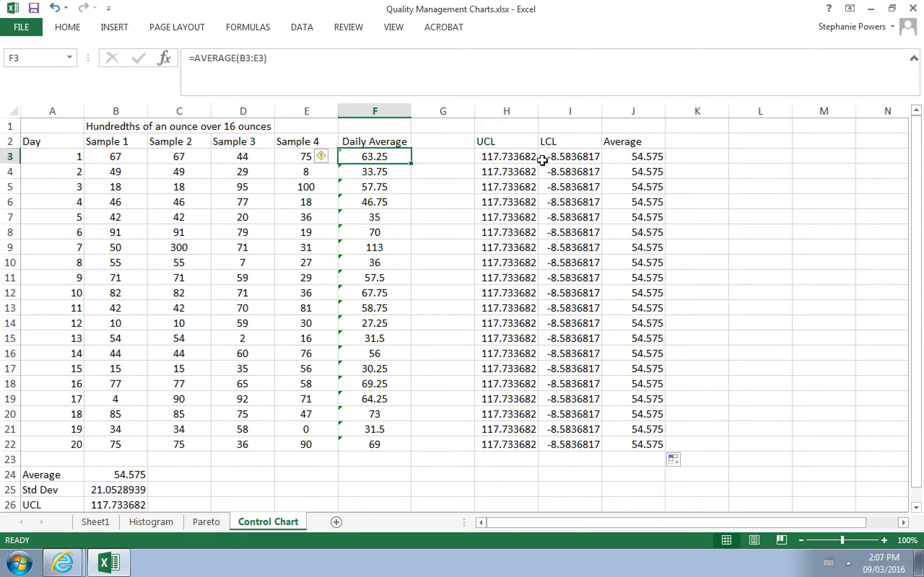
{"action": "left_click", "coordinate": [369, 142]}
{"action": "mouse_move", "coordinate": [369, 142]}
{"action": "left_mouse_down"}
{"action": "mouse_move", "coordinate": [508, 187]}
{"action": "mouse_move", "coordinate": [642, 380]}
{"action": "mouse_move", "coordinate": [653, 444]}
{"action": "left_mouse_up"}
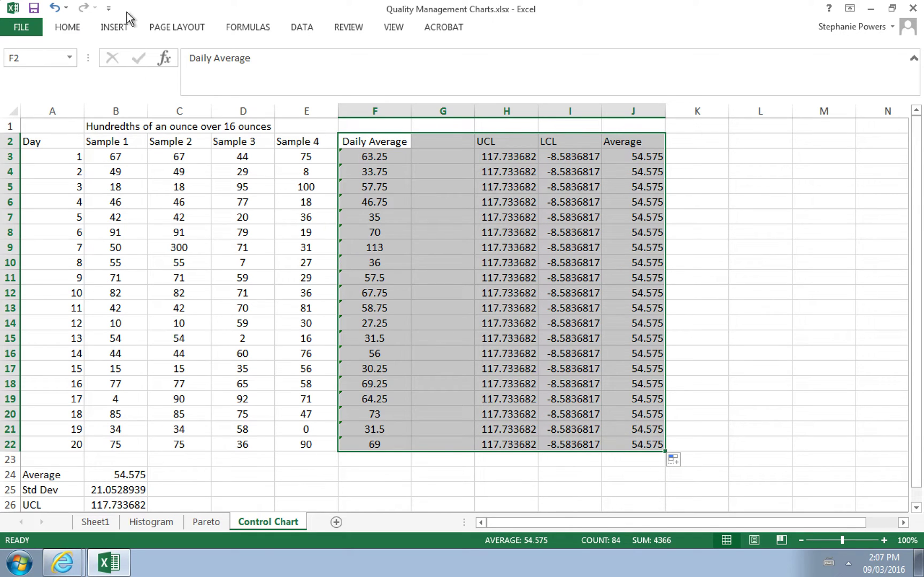
{"action": "left_click", "coordinate": [114, 27]}
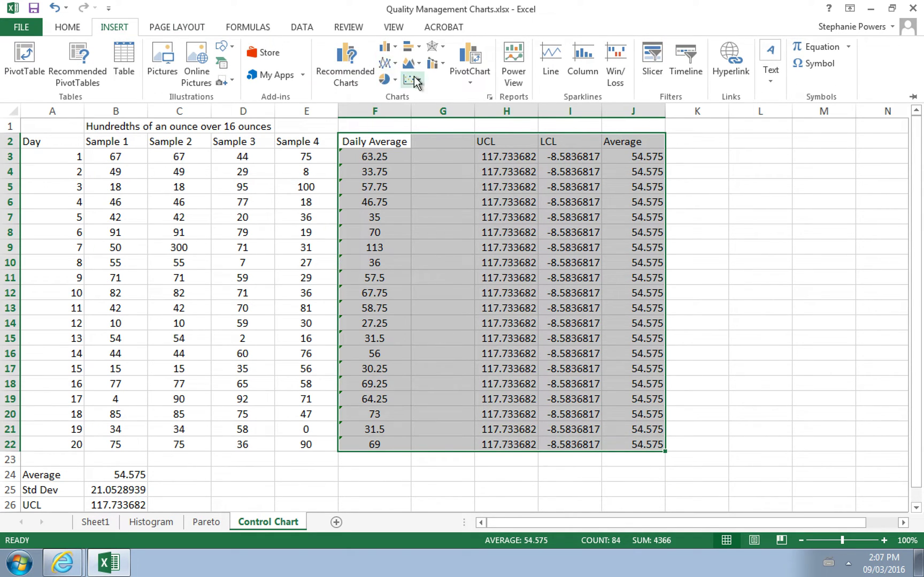
{"action": "left_click", "coordinate": [387, 66]}
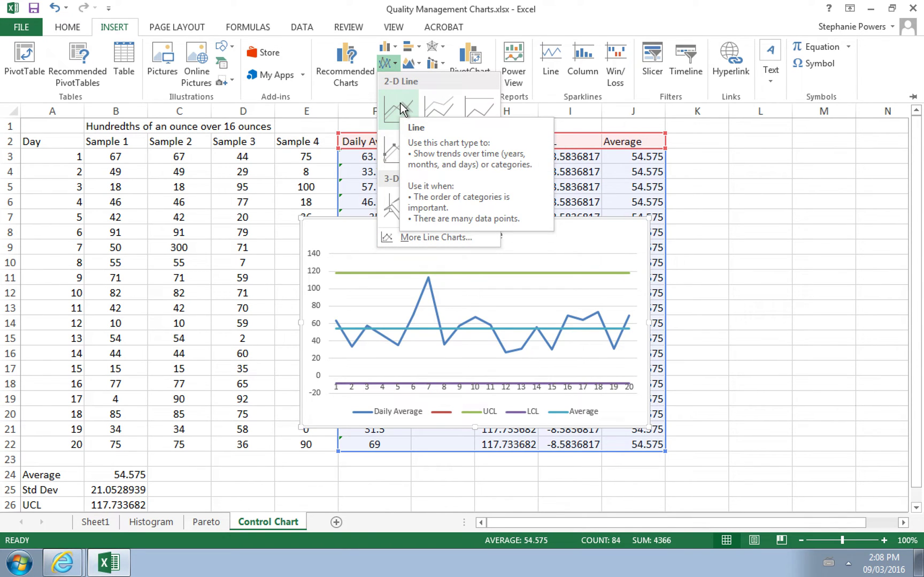
{"action": "left_click", "coordinate": [401, 109]}
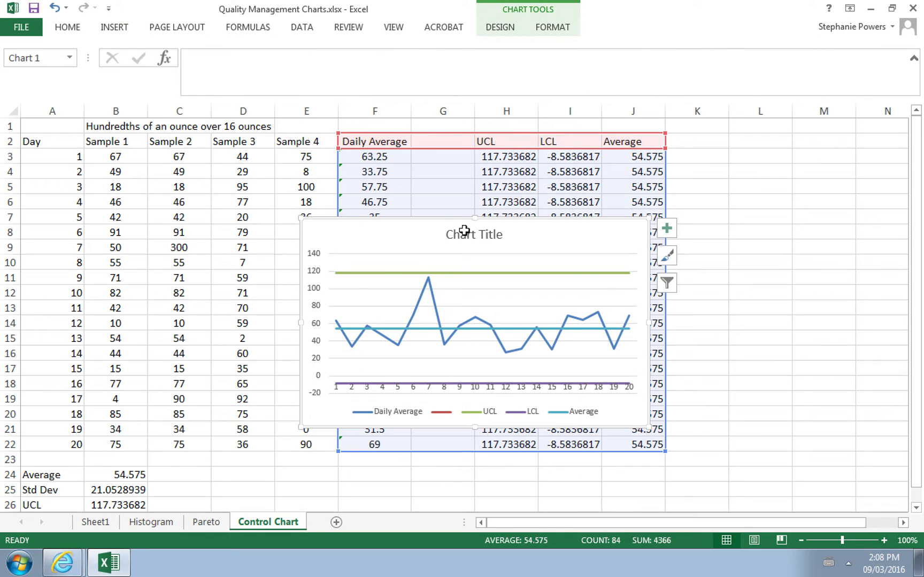
{"action": "left_click_drag", "start_coordinate": [542, 226], "coordinate": [377, 124]}
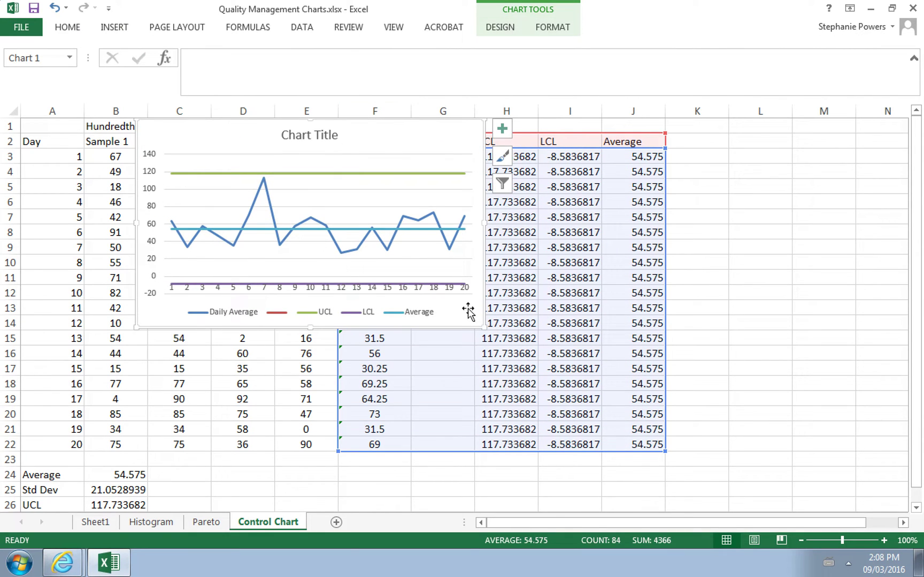
{"action": "left_click_drag", "start_coordinate": [482, 326], "coordinate": [872, 479]}
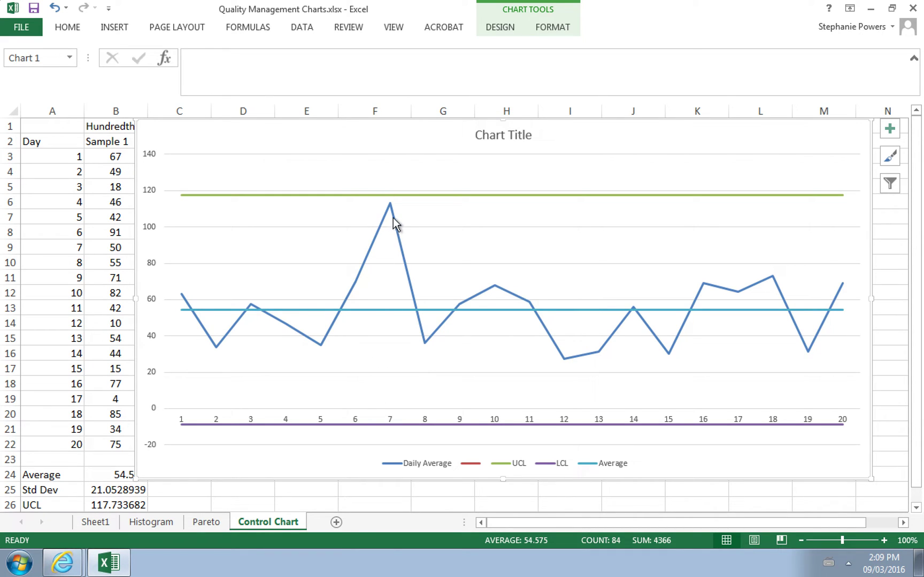
- Move the chart aside to examine the day 7 samples in A9:E9, and place it back over the data
{"action": "mouse_move", "coordinate": [393, 211]}
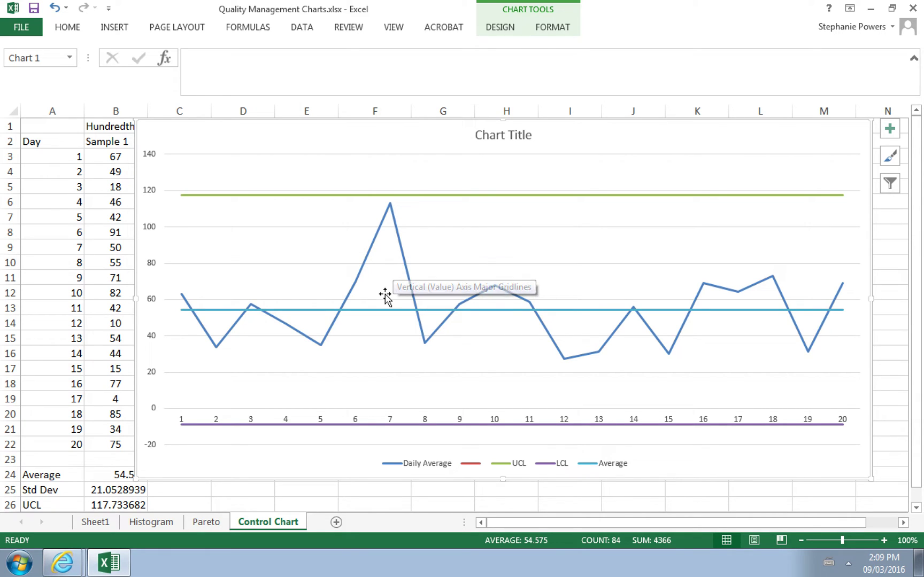
{"action": "left_click", "coordinate": [33, 294]}
{"action": "left_click_drag", "start_coordinate": [184, 136], "coordinate": [423, 133]}
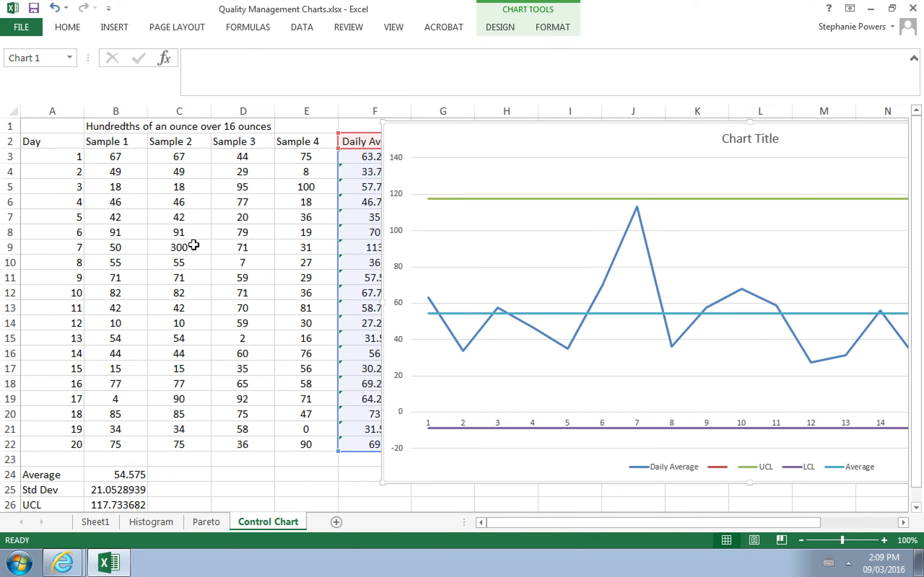
{"action": "left_click_drag", "start_coordinate": [69, 252], "coordinate": [327, 248]}
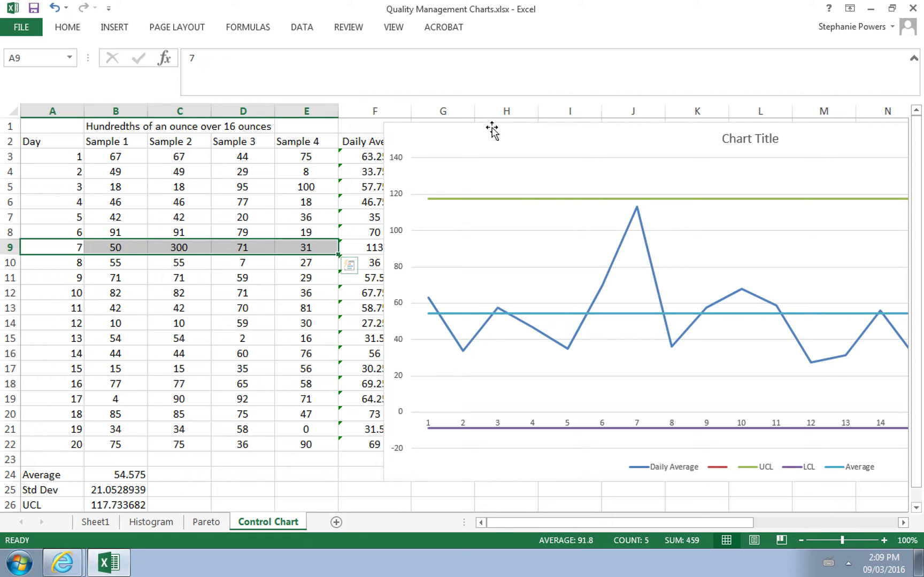
{"action": "left_click_drag", "start_coordinate": [488, 128], "coordinate": [299, 147]}
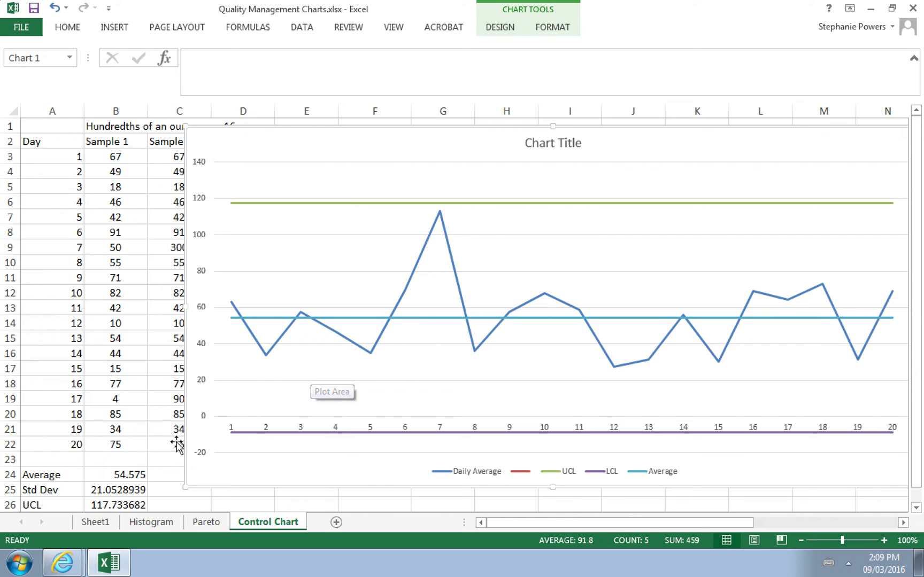
- Change the UCL formula in B26 to two standard deviations above the average, =B24+2*B25
{"action": "left_click", "coordinate": [107, 488]}
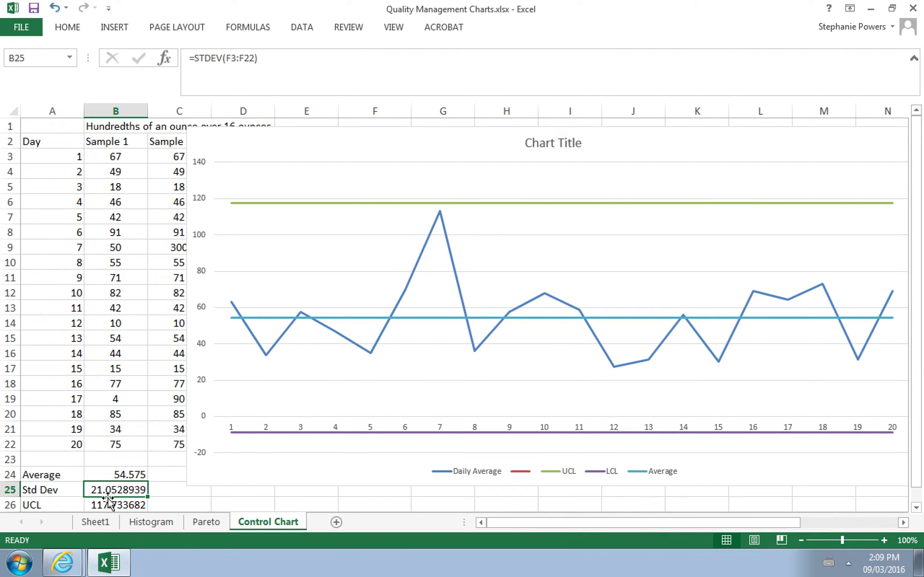
{"action": "left_click", "coordinate": [108, 504]}
{"action": "left_click", "coordinate": [221, 59]}
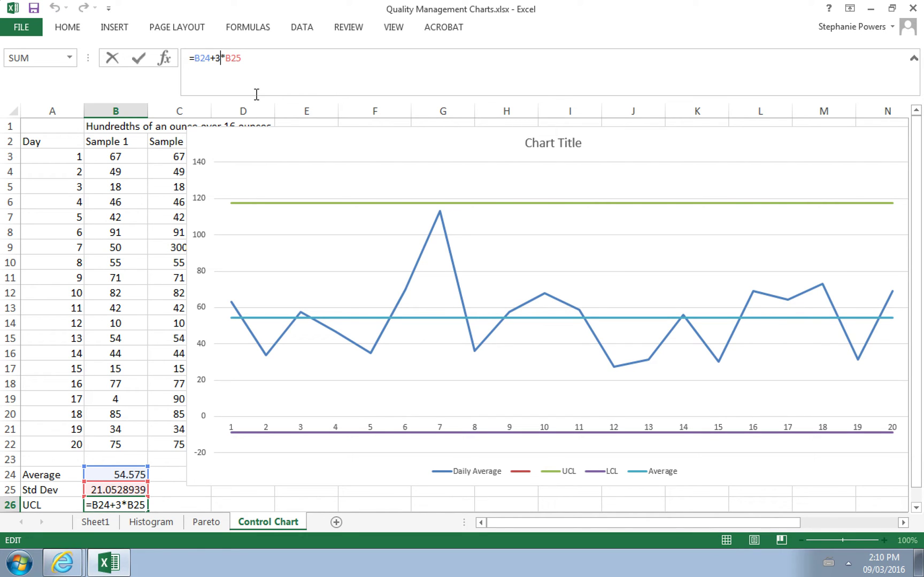
{"action": "key", "text": "BackSpace"}
{"action": "type", "text": "2"}
{"action": "key", "text": "Return"}
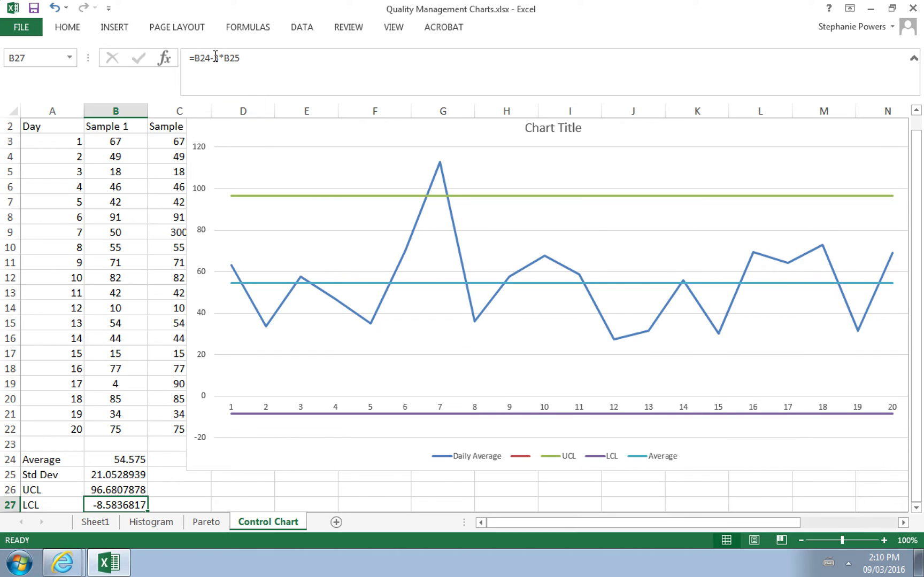
- Change the LCL formula in B27 to two standard deviations below the average, =B24-2*B25
{"action": "left_click", "coordinate": [219, 59]}
{"action": "key", "text": "BackSpace"}
{"action": "type", "text": "2"}
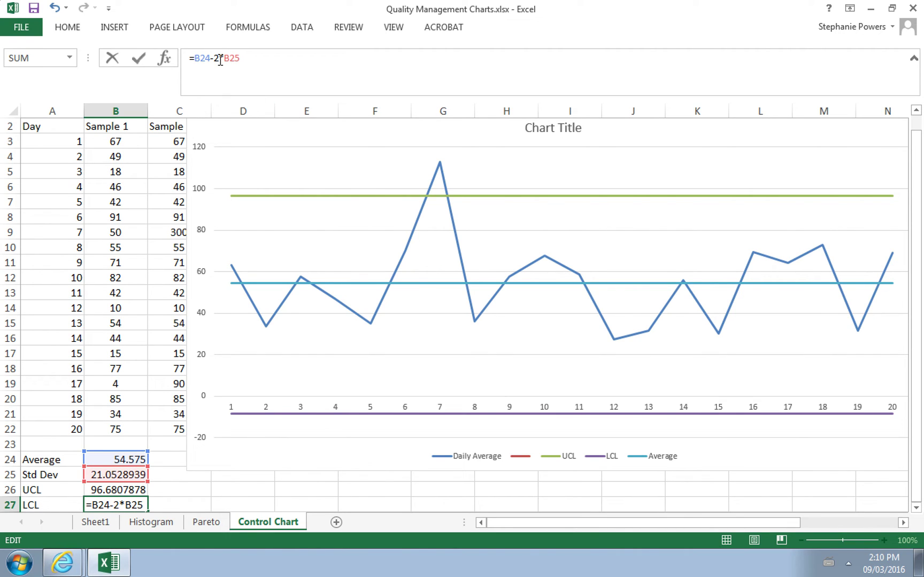
{"action": "key", "text": "Return"}
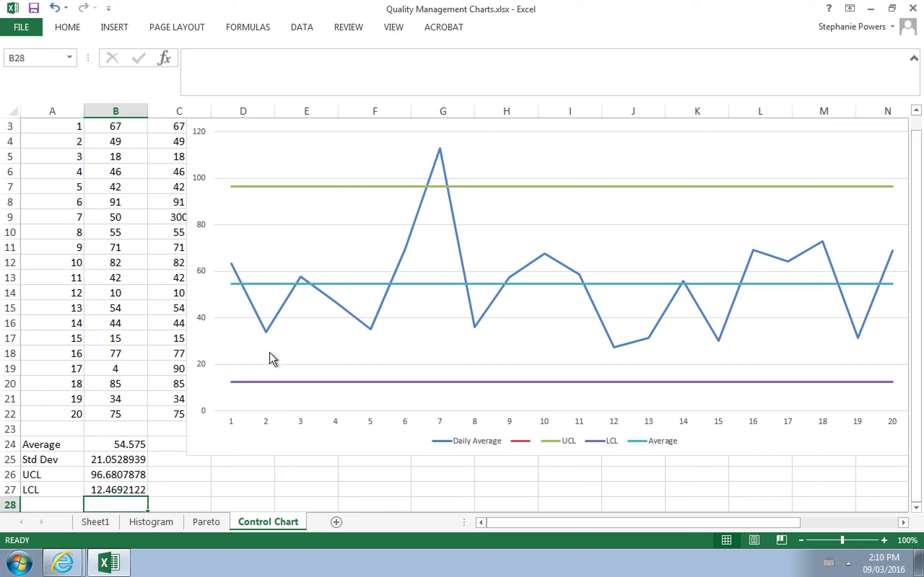
- Tighten the UCL formula in B26 to one standard deviation above the average, =B24+1*B25
{"action": "left_click", "coordinate": [120, 473]}
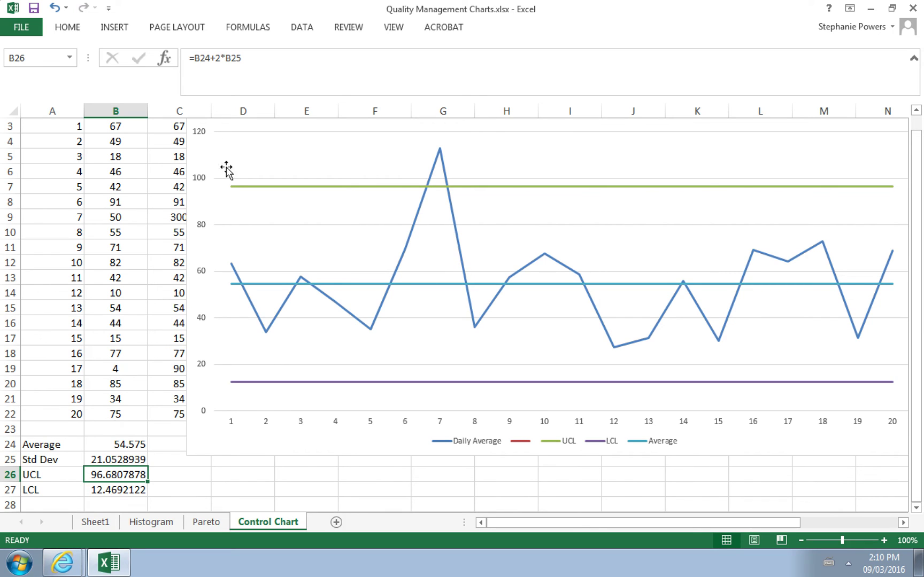
{"action": "left_click", "coordinate": [221, 58]}
{"action": "key", "text": "BackSpace"}
{"action": "type", "text": "1"}
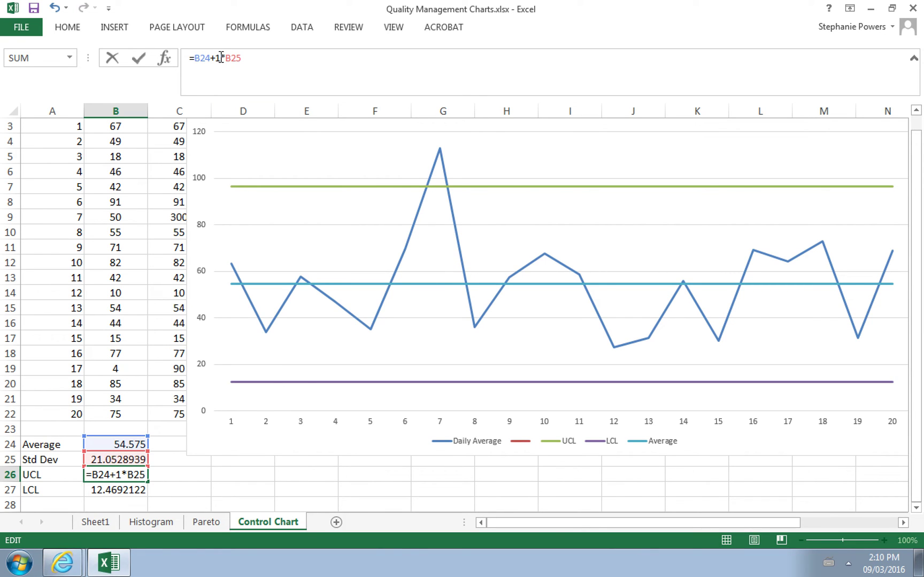
{"action": "key", "text": "Return"}
- Tighten the LCL formula in B27 to one standard deviation below the average, =B24-1*B25
{"action": "left_click", "coordinate": [220, 59]}
{"action": "key", "text": "BackSpace"}
{"action": "type", "text": "1"}
{"action": "key", "text": "Return"}
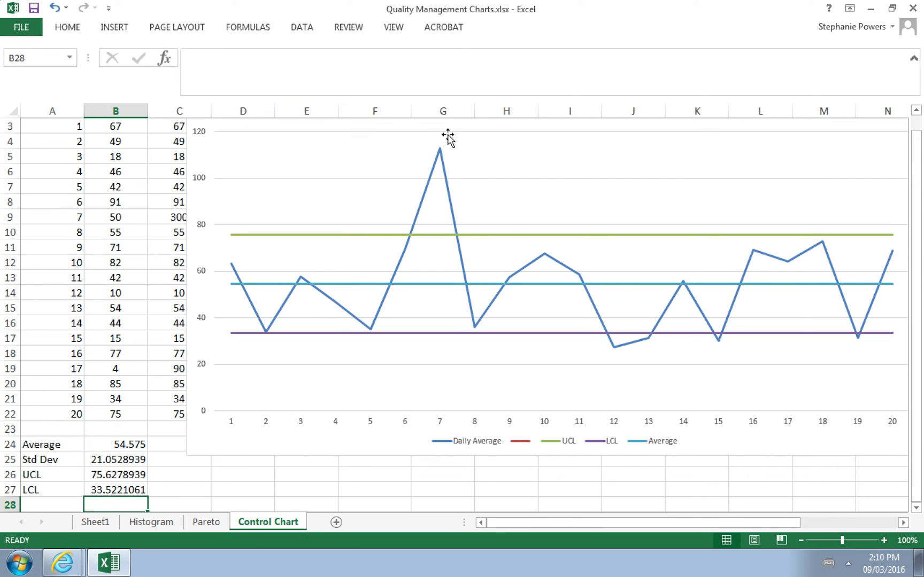